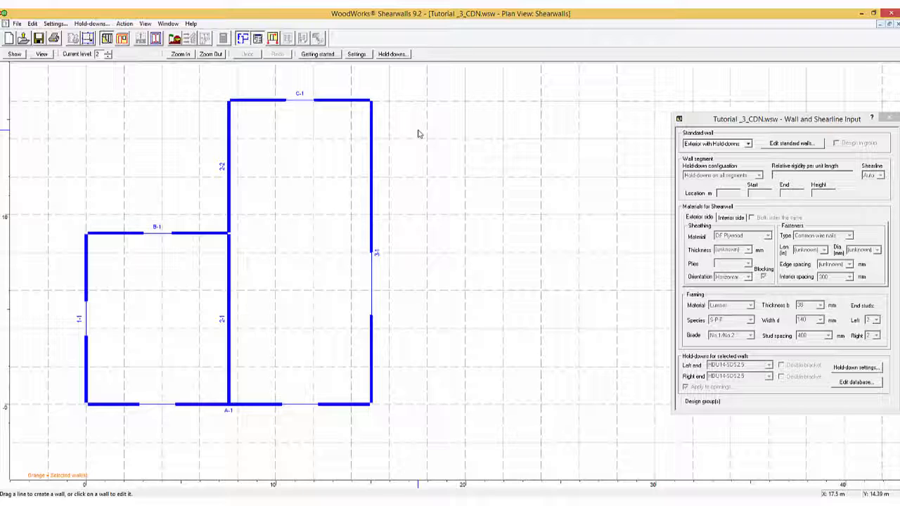
Step: Set the wind load generation procedure to NBC Low-rise Fig. I-7/8 in the design settings and display the roof blocks
left_click(55, 23)
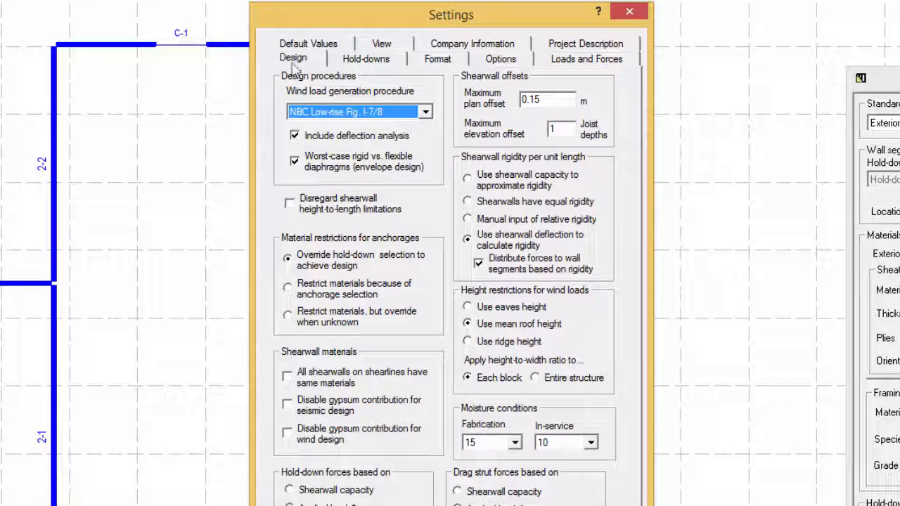
left_click(426, 112)
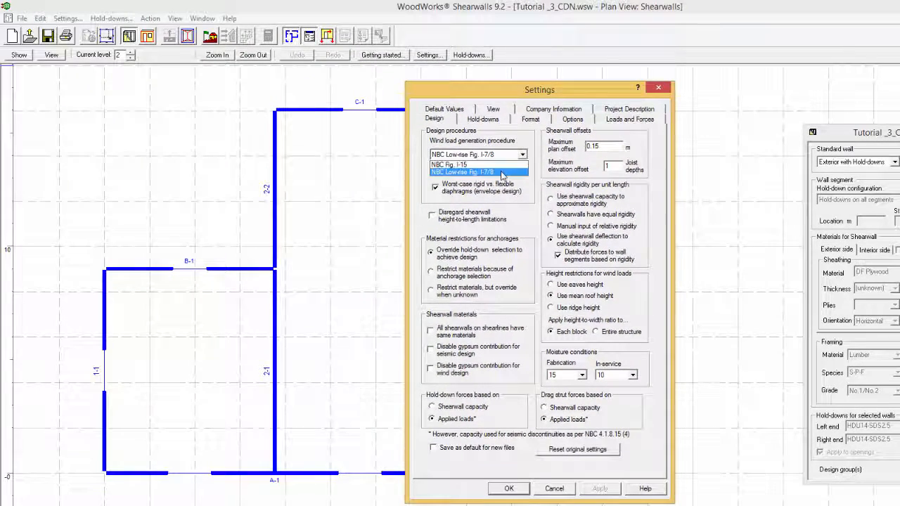
left_click(408, 138)
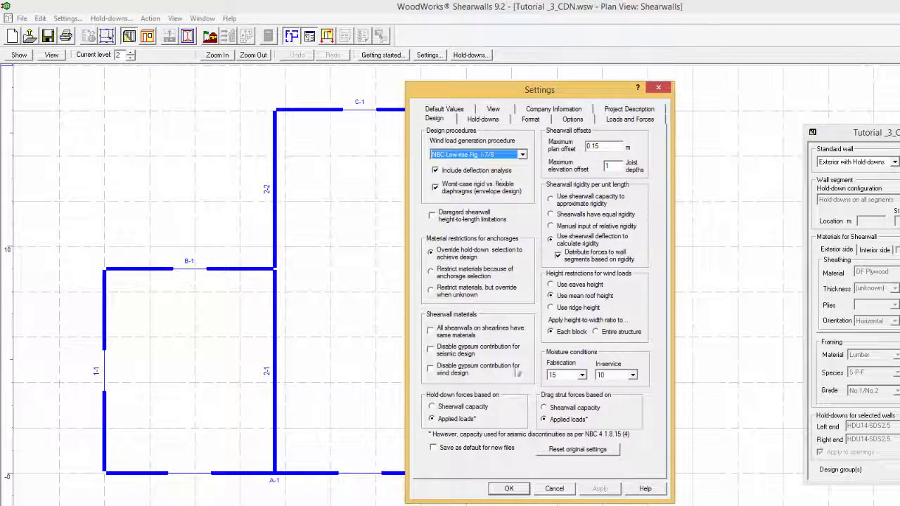
left_click(511, 487)
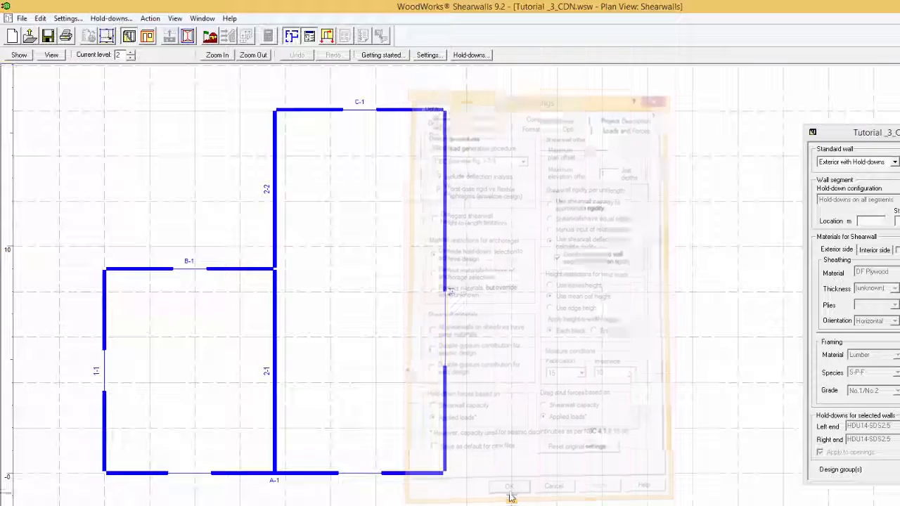
left_click(188, 37)
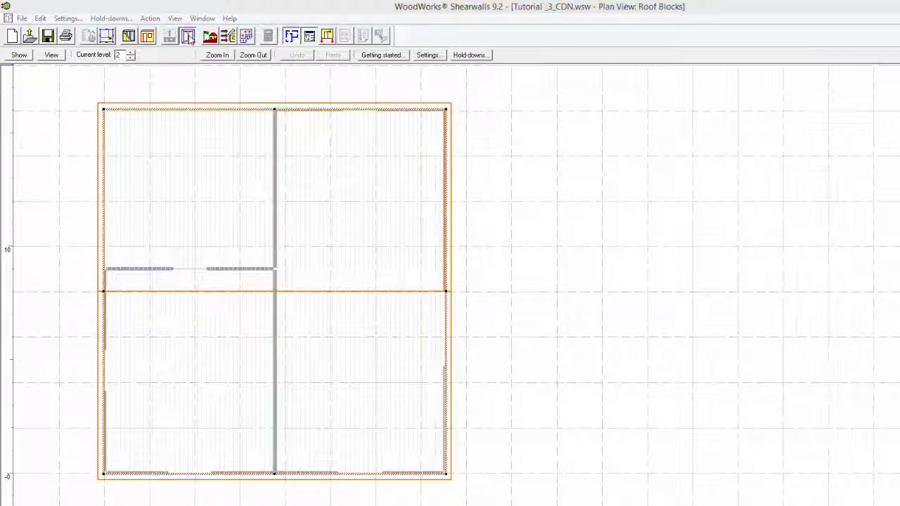
Step: Try excluding deflection analysis in the design settings and include it again
left_click(70, 19)
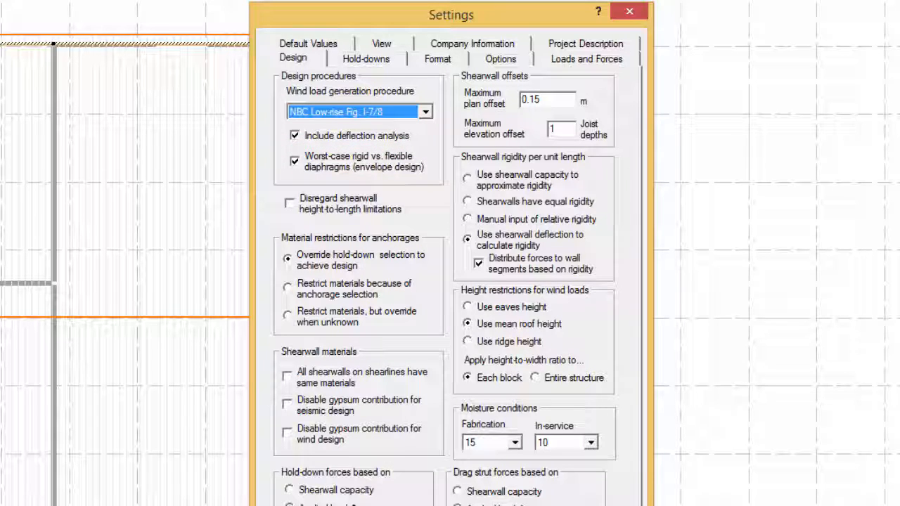
left_click(295, 137)
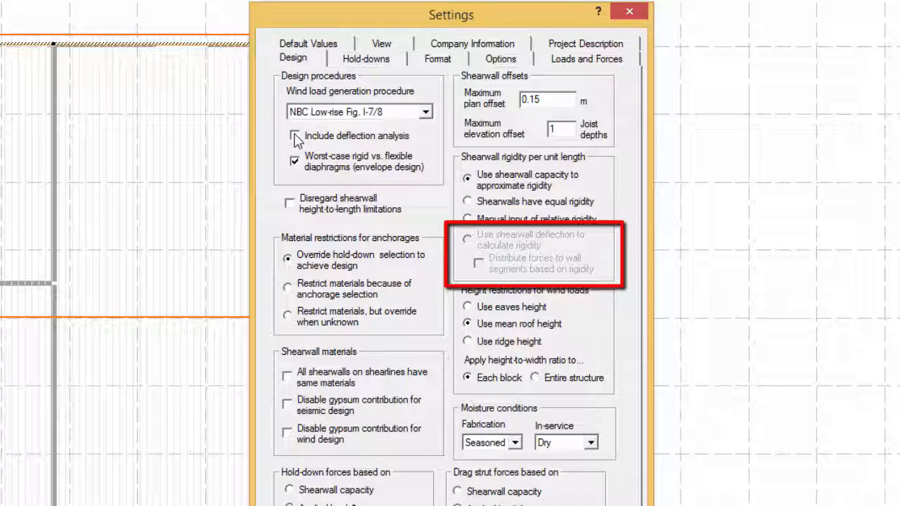
left_click(295, 137)
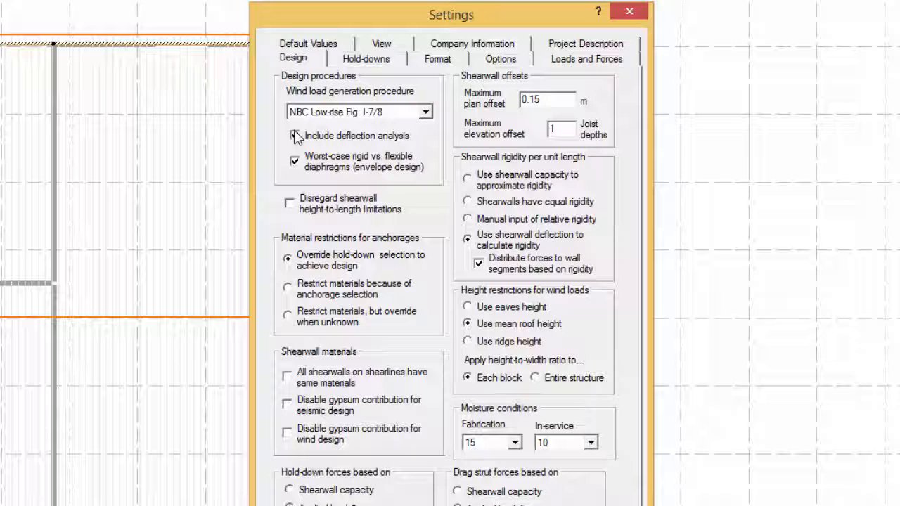
Step: Try overriding the hold-down displacement and shrinkage properties, clear both overrides and accept the settings
left_click(365, 59)
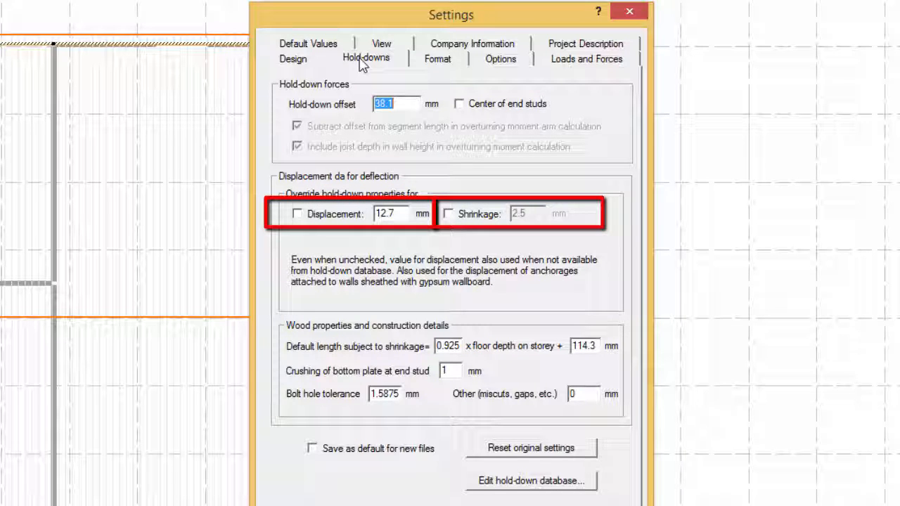
left_click(297, 214)
left_click(448, 214)
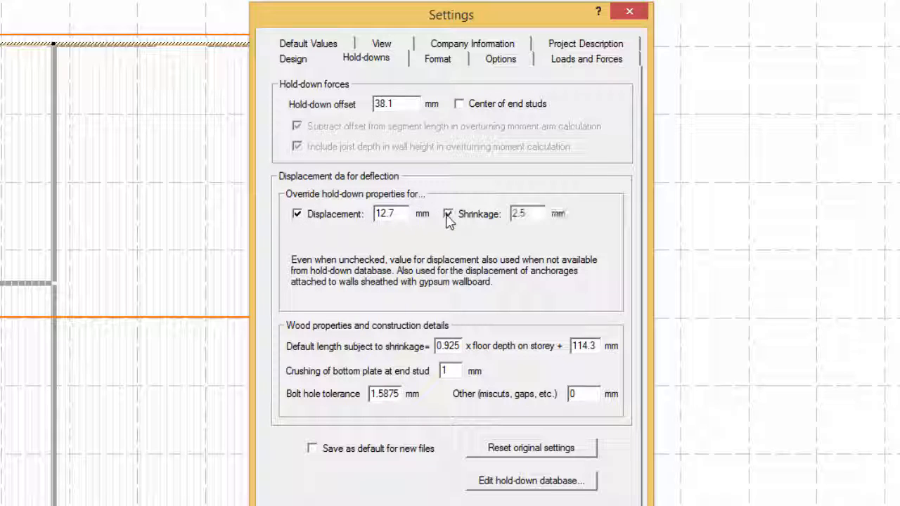
left_click(447, 214)
left_click(311, 215)
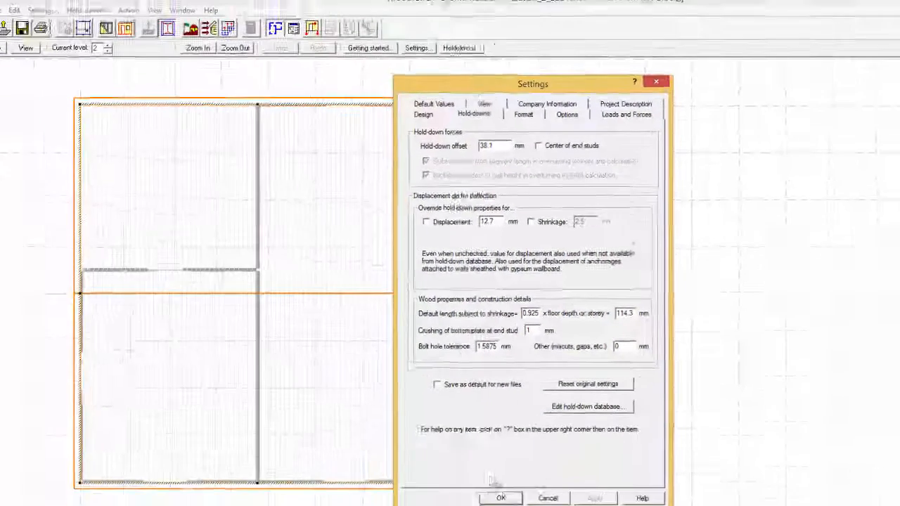
left_click(512, 486)
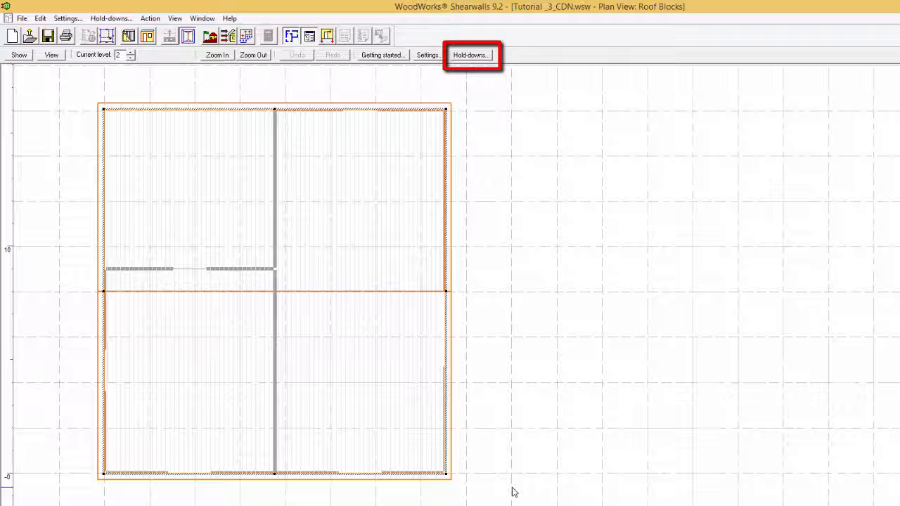
Step: Review the anchor bolt, maximum length, capacity and displacement properties of hold-down HDU14-SDS2.5 in the hold-down database, and close the database
left_click(470, 56)
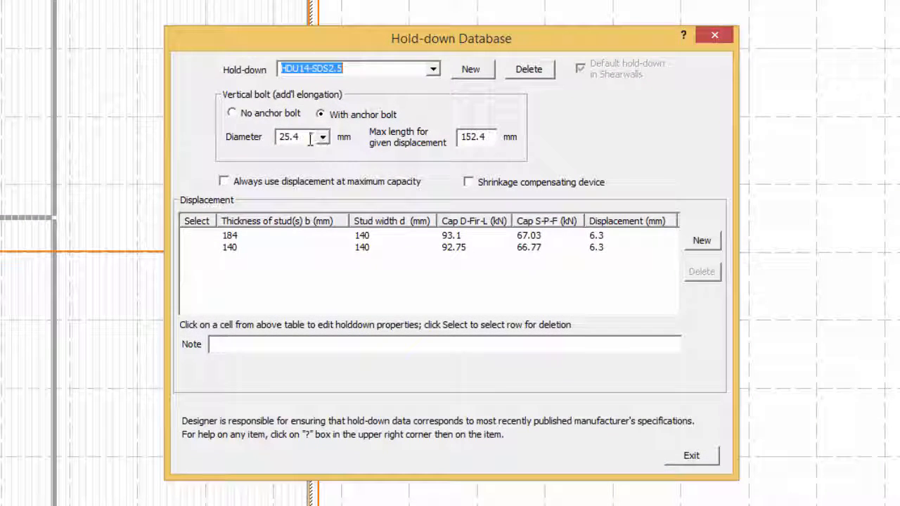
left_click(362, 163)
left_click(509, 161)
double_click(490, 136)
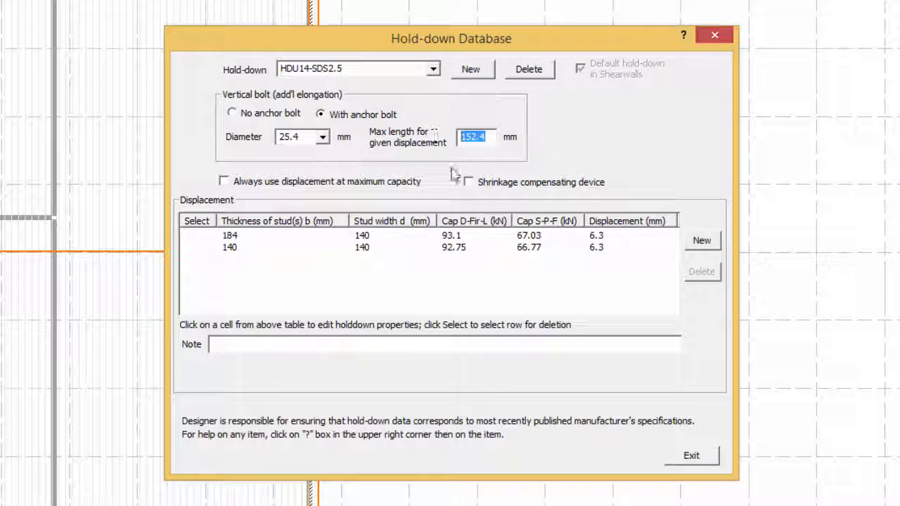
left_click(470, 237)
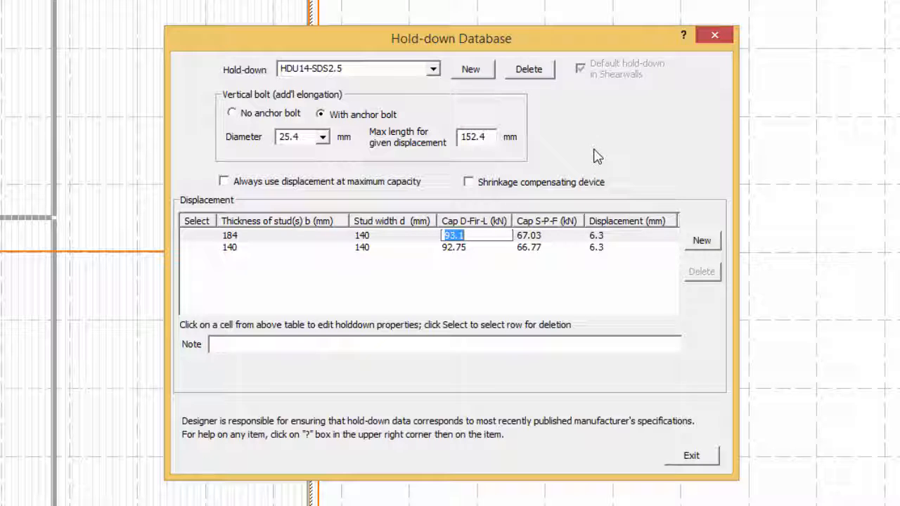
left_click(475, 74)
left_click(545, 71)
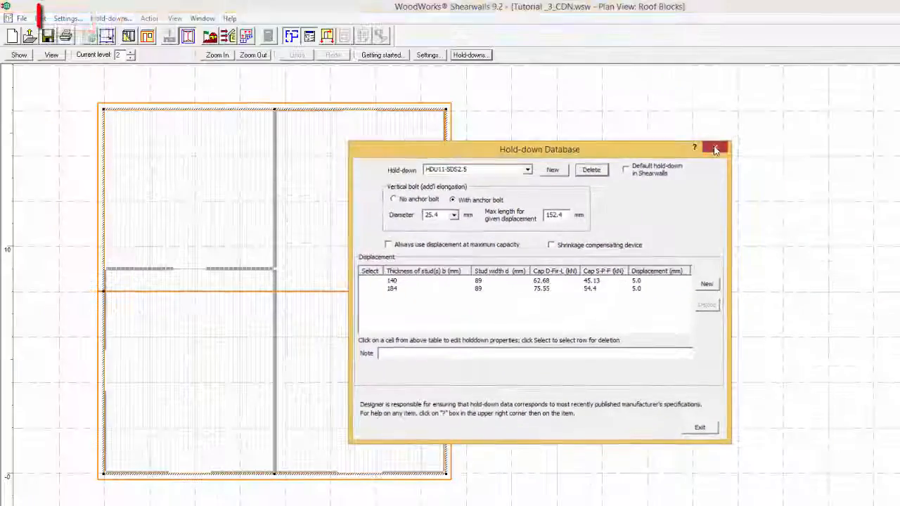
left_click(715, 35)
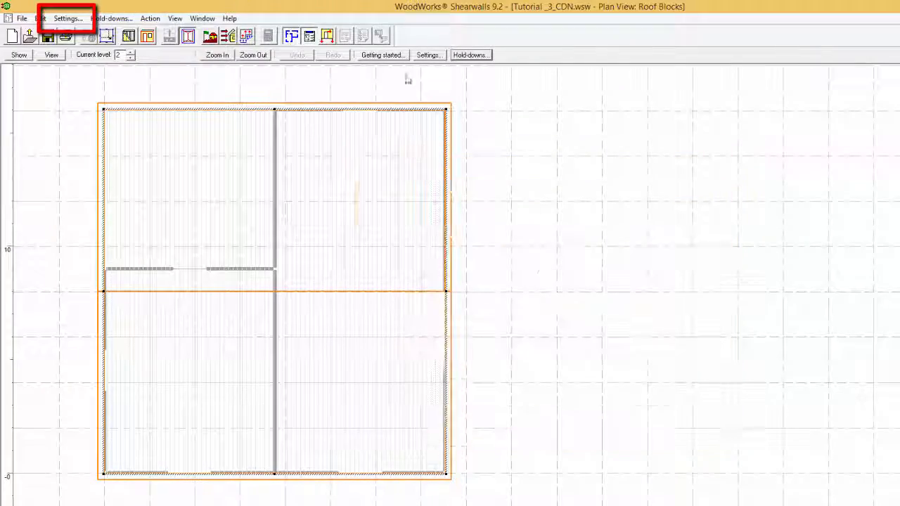
Step: Turn off the worst-case rigid vs. flexible diaphragms (envelope design) option in the design settings and accept them
left_click(68, 19)
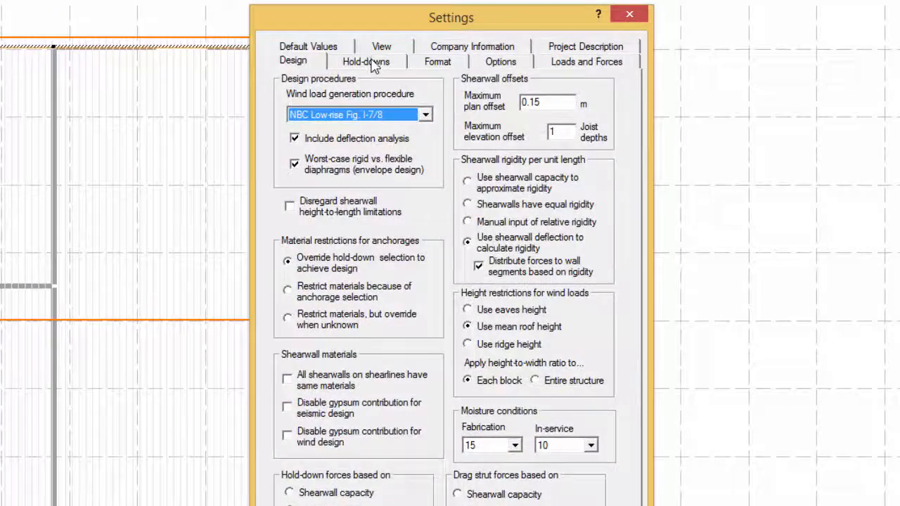
left_click(479, 123)
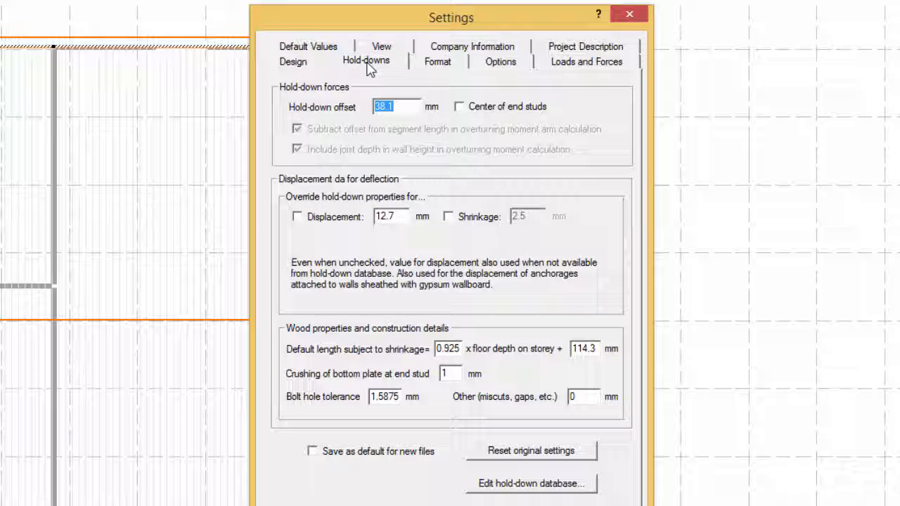
left_click(300, 64)
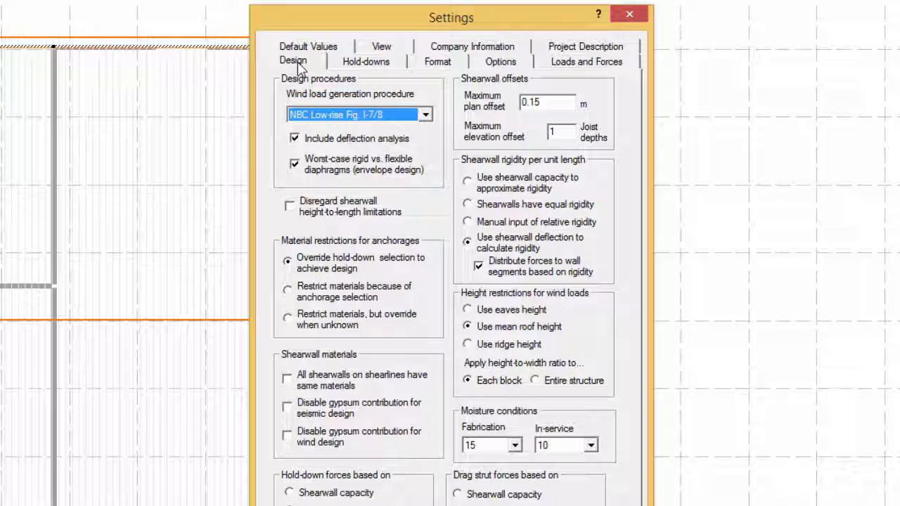
left_click(297, 62)
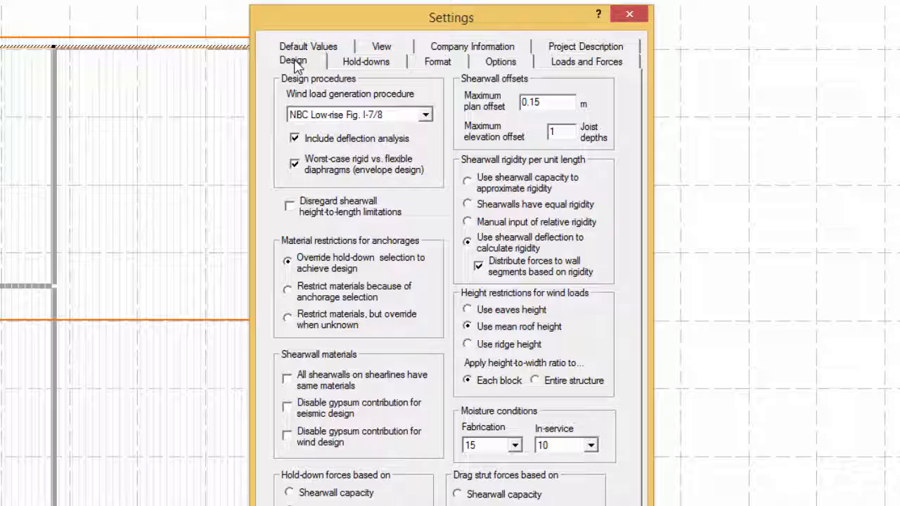
left_click(295, 166)
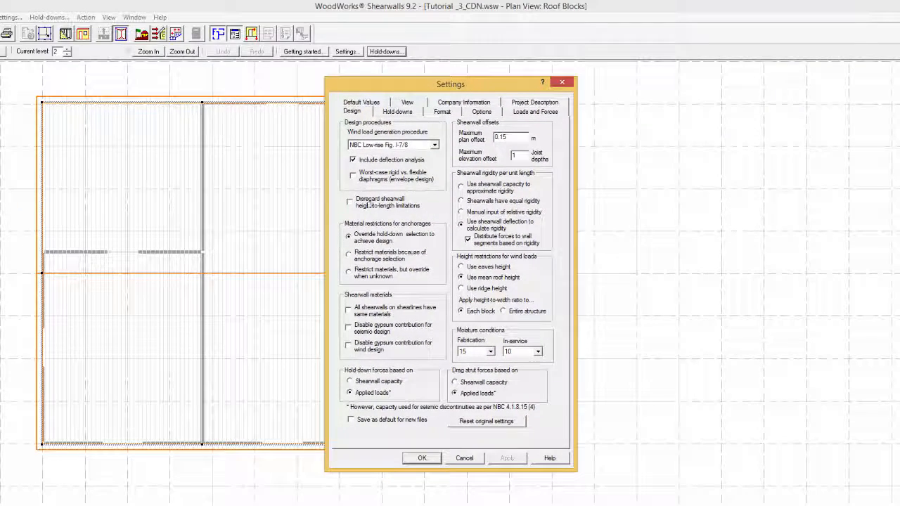
left_click(422, 459)
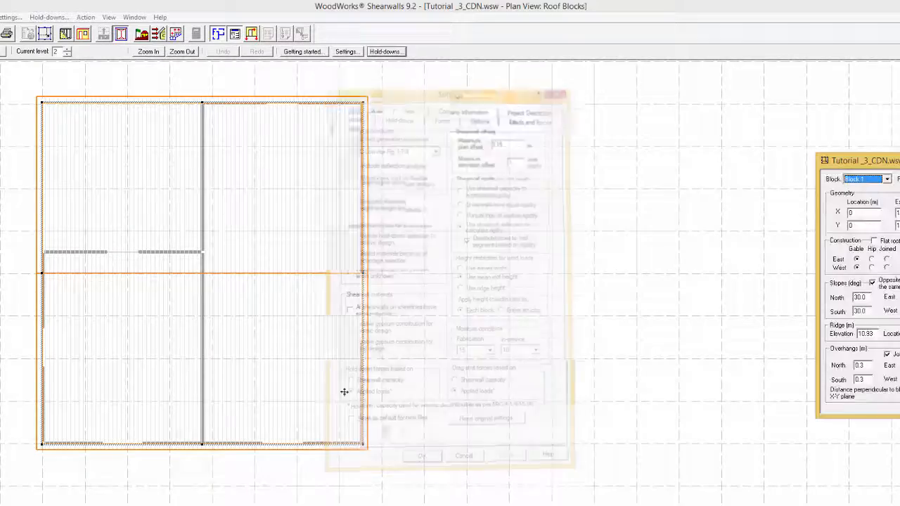
Step: Review the shearwall inputs of all level 2 walls except interior wall 2-1, and those of wall 2-1 alone
left_click(64, 33)
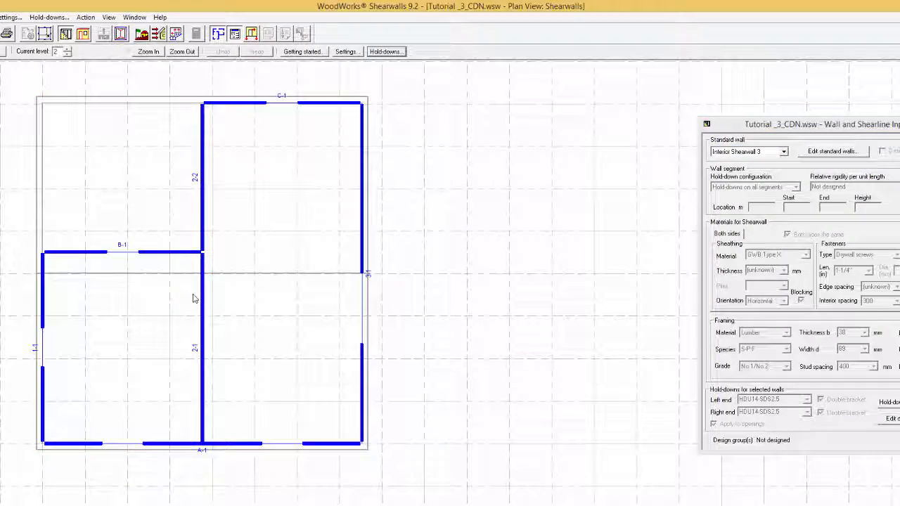
key("ctrl+a")
left_click(204, 304, "ctrl")
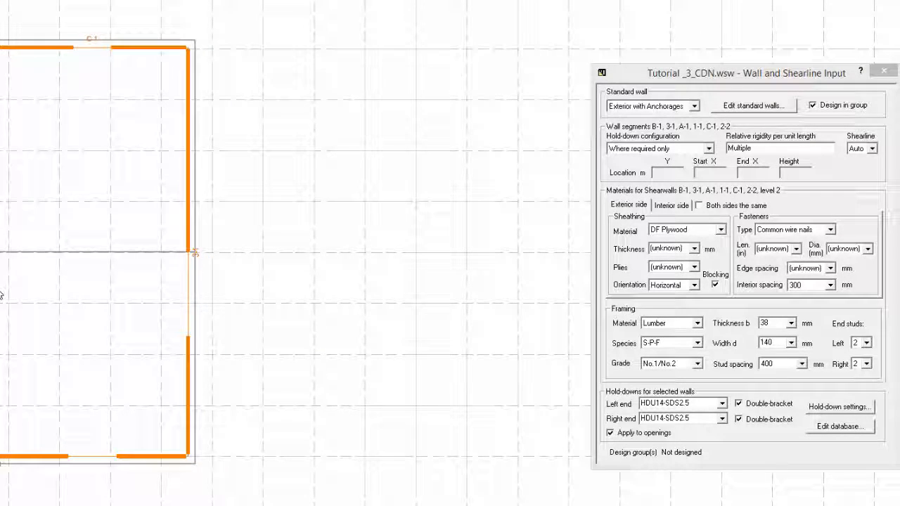
left_click(202, 308)
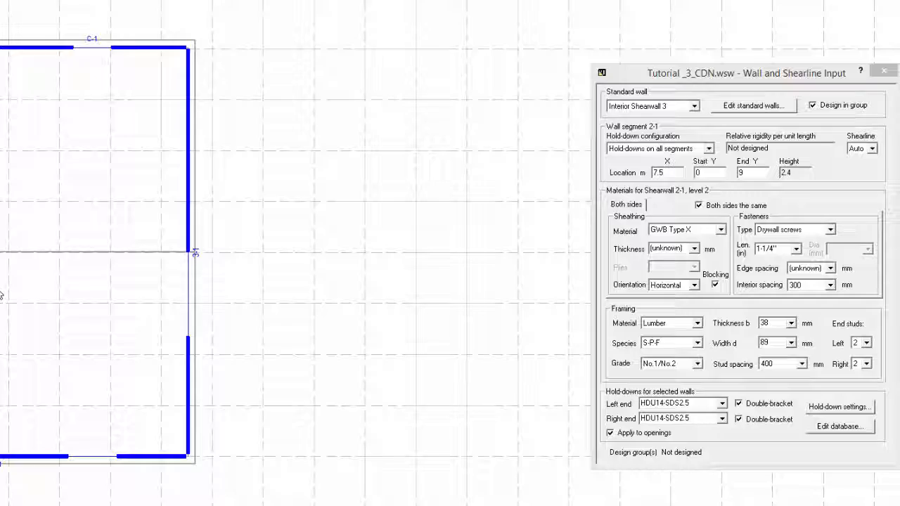
Step: Generate wind loads in both directions and seismic loads on building levels 1 to 2
left_click(159, 34)
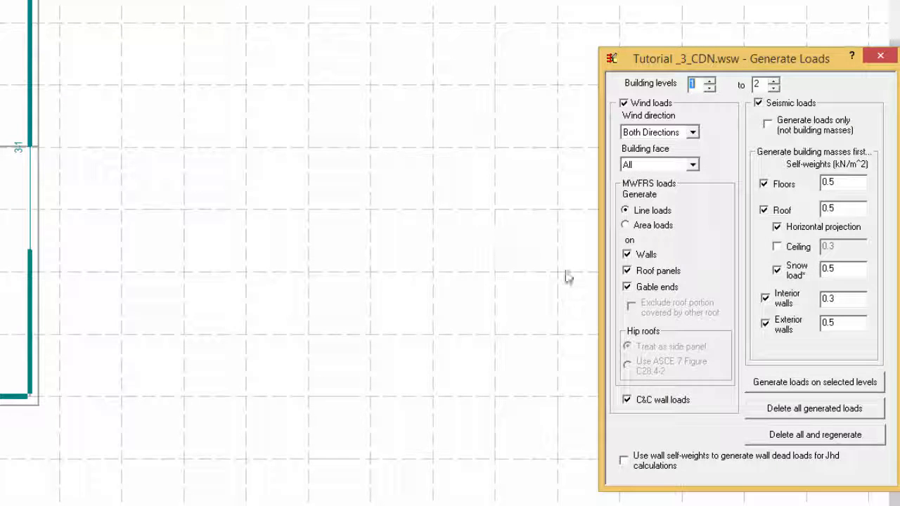
left_click(826, 392)
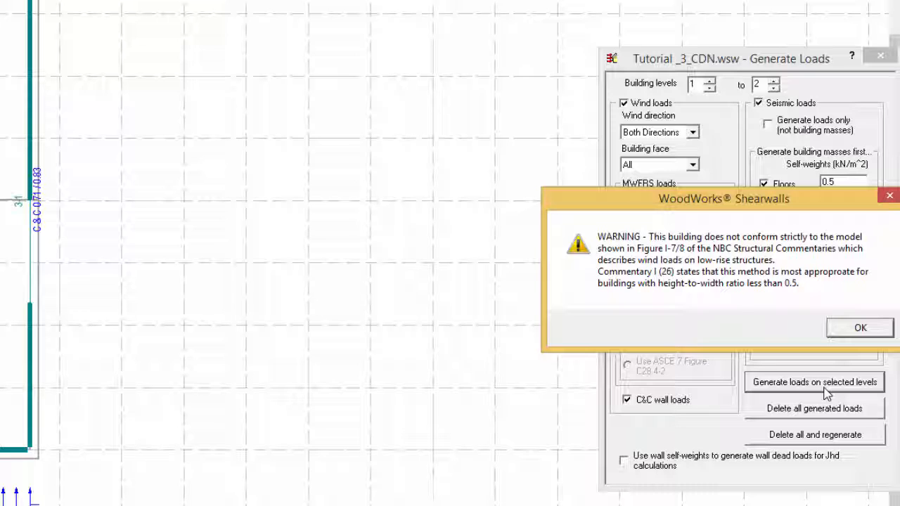
left_click(855, 332)
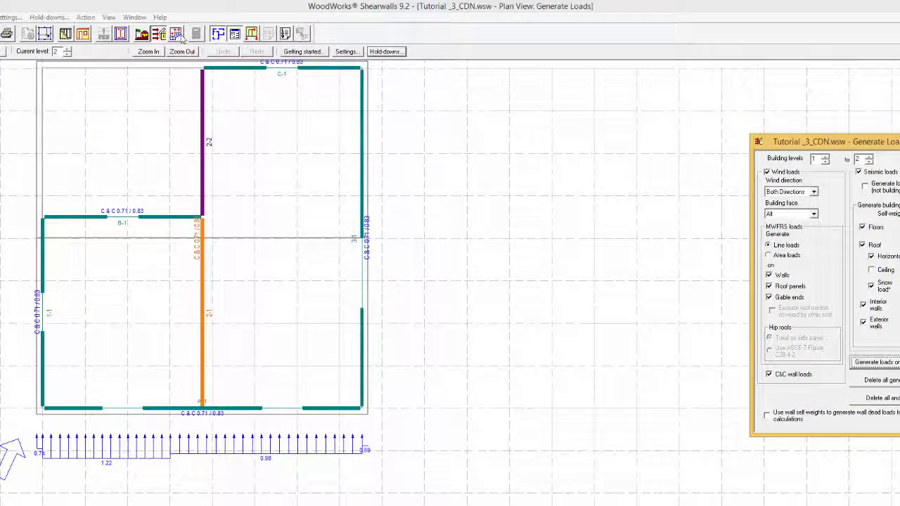
Step: Display the loads and forces, run the shearwall design and show the results report in wide view
left_click(555, 340)
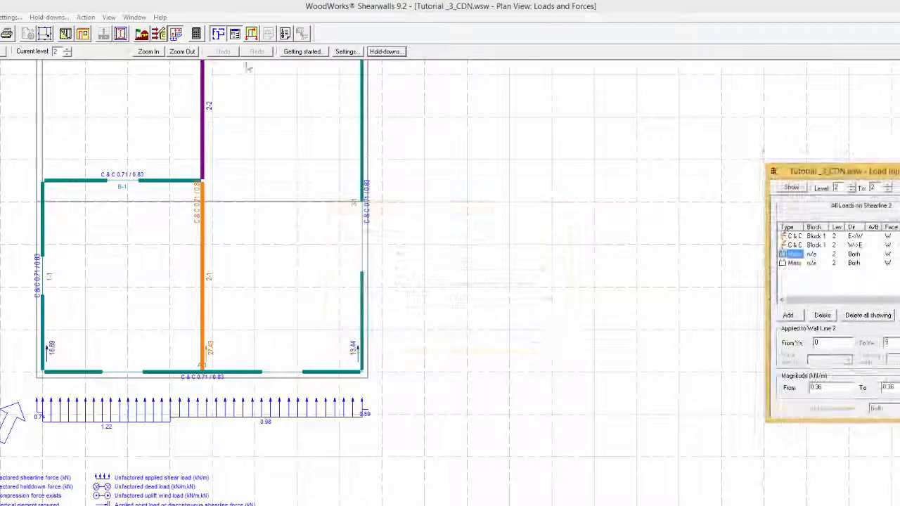
left_click(196, 34)
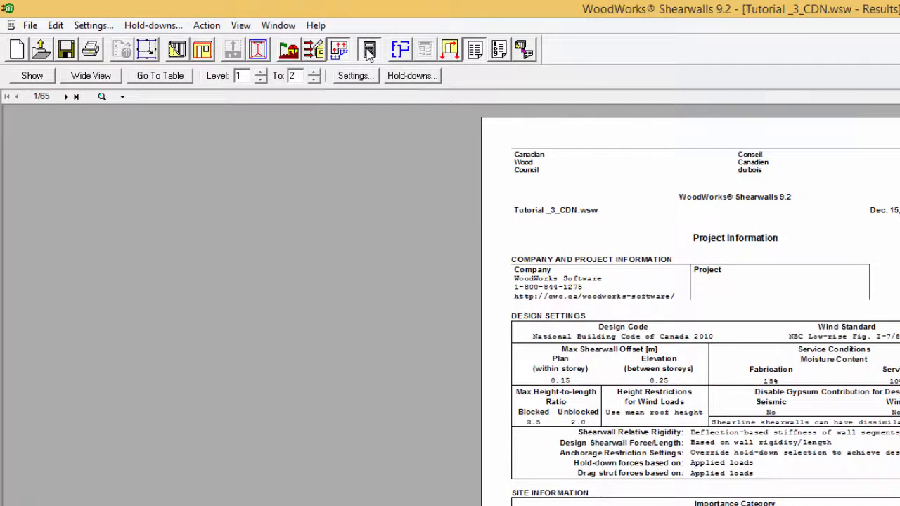
left_click(117, 78)
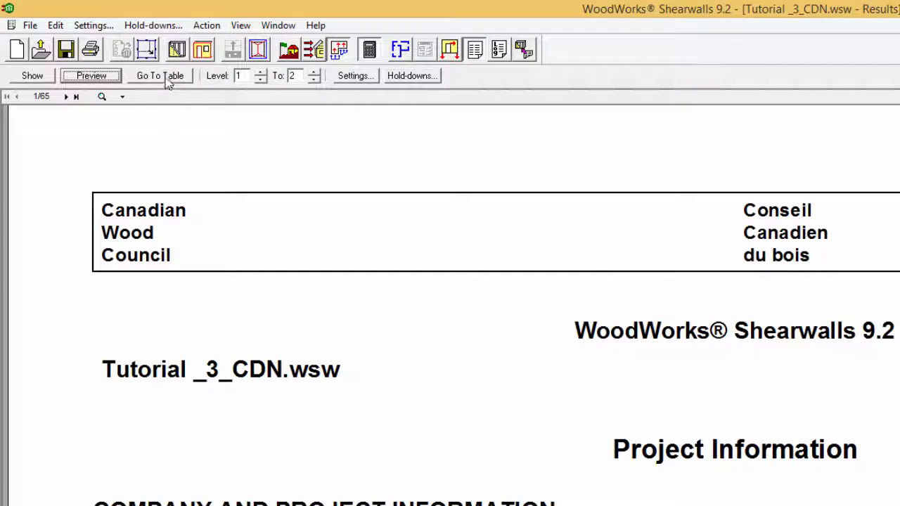
Step: Go to the Sheathing and Framing Materials table of the structural data in the design results
left_click(164, 76)
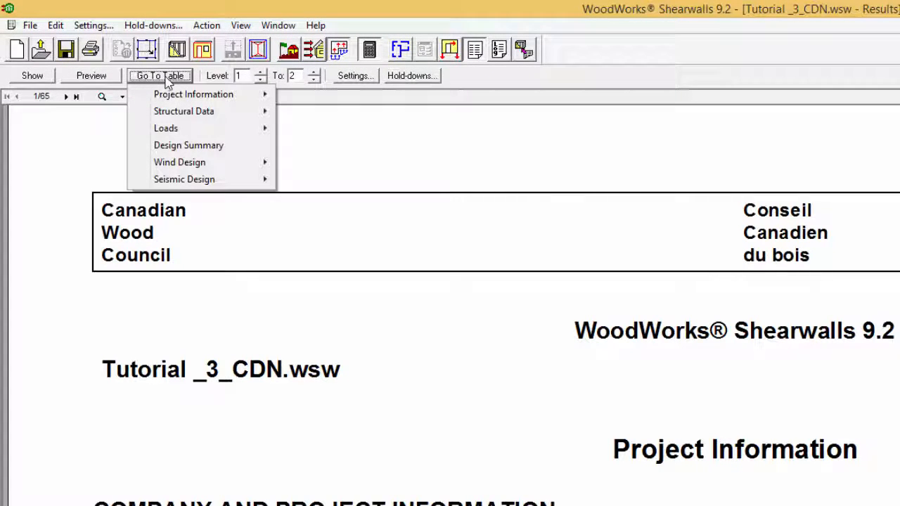
mouse_move(193, 118)
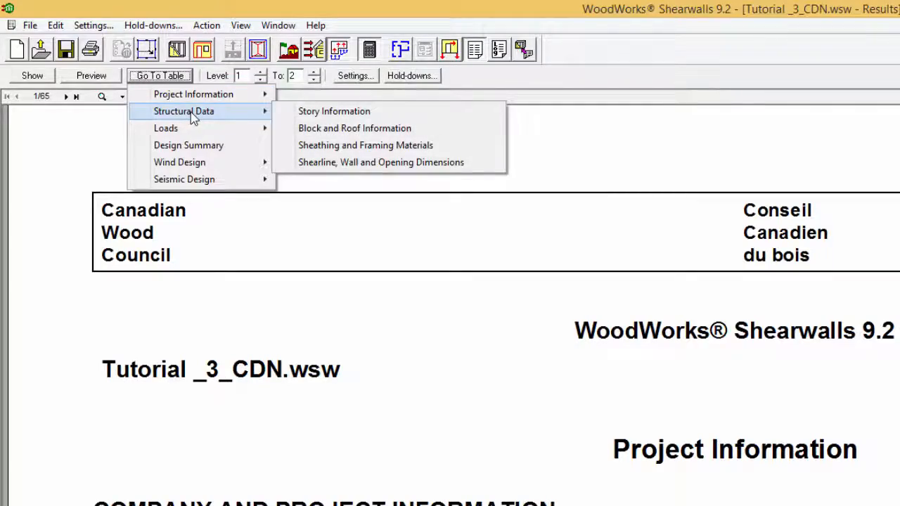
left_click(325, 146)
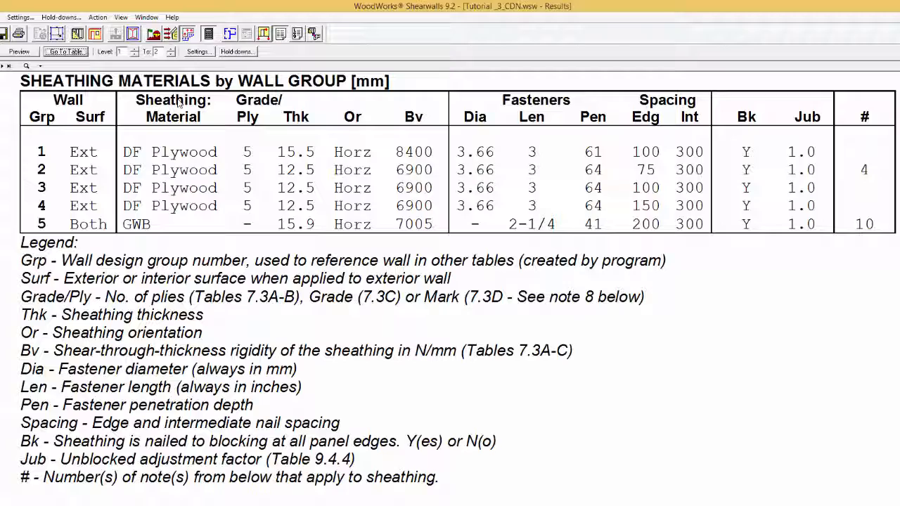
Step: Enable the worst-case rigid vs. flexible diaphragms (envelope design) option, rerun the design and show the results in wide view
left_click(21, 16)
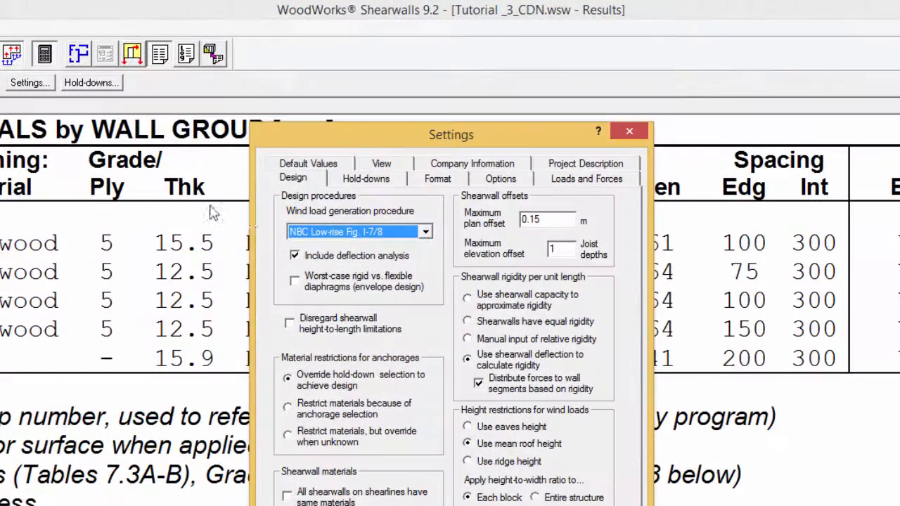
left_click(294, 280)
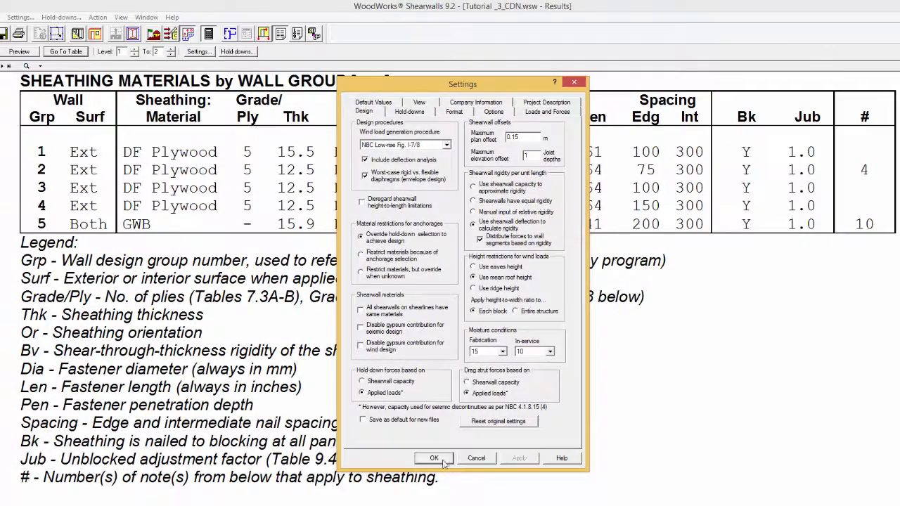
left_click(442, 461)
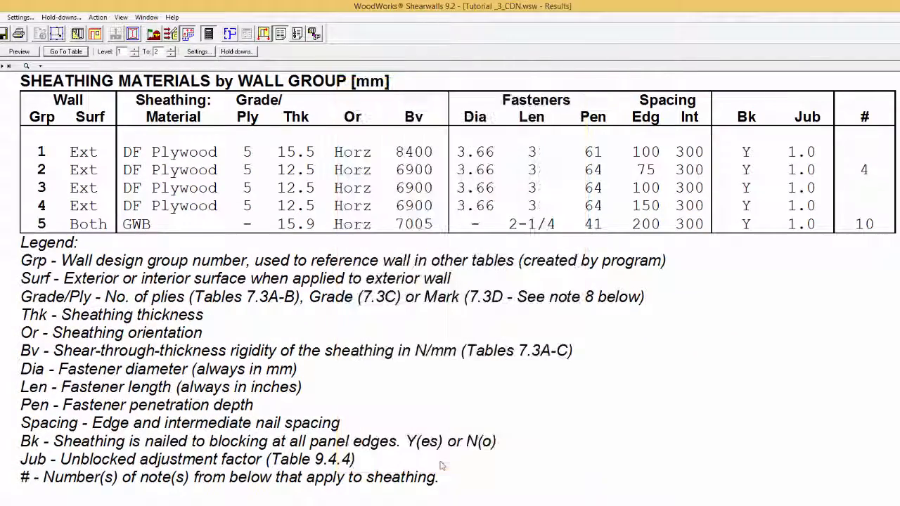
left_click(209, 35)
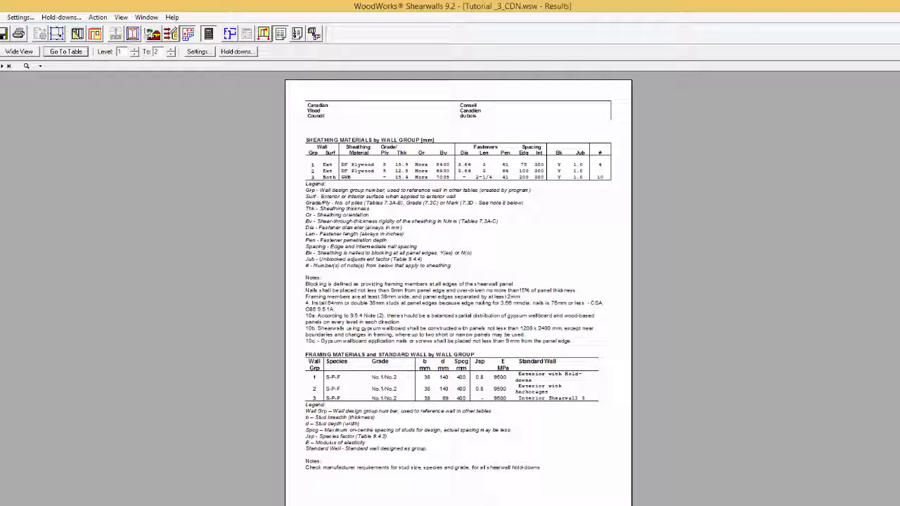
left_click(22, 52)
left_click(22, 52)
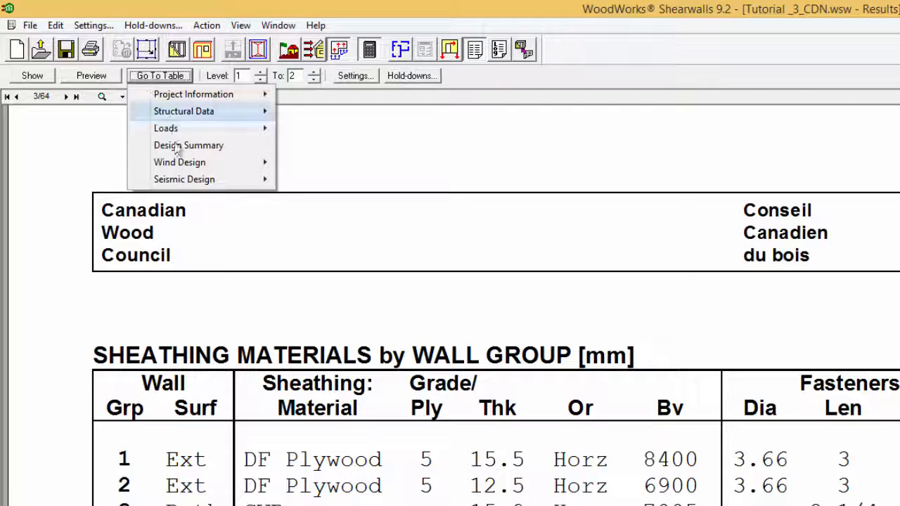
Step: Go to the Shear Results table of the flexible diaphragm seismic design
mouse_move(185, 180)
mouse_move(301, 181)
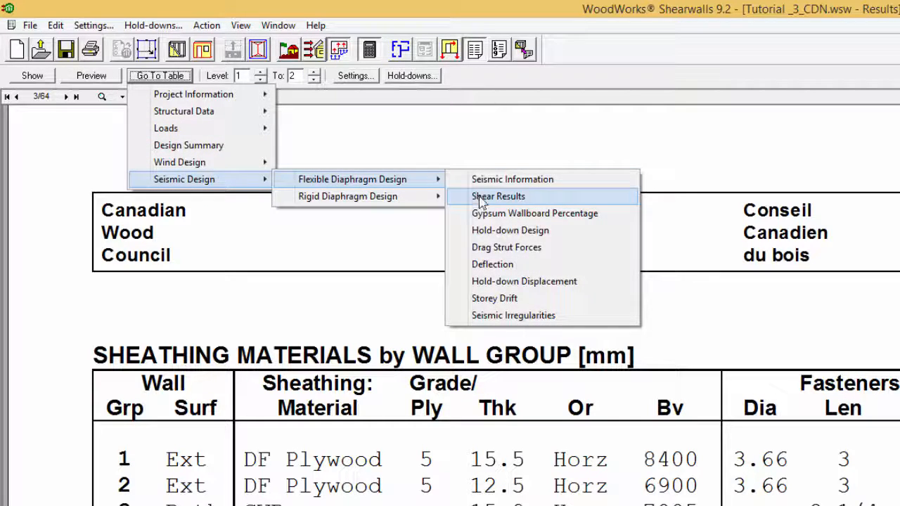
left_click(482, 197)
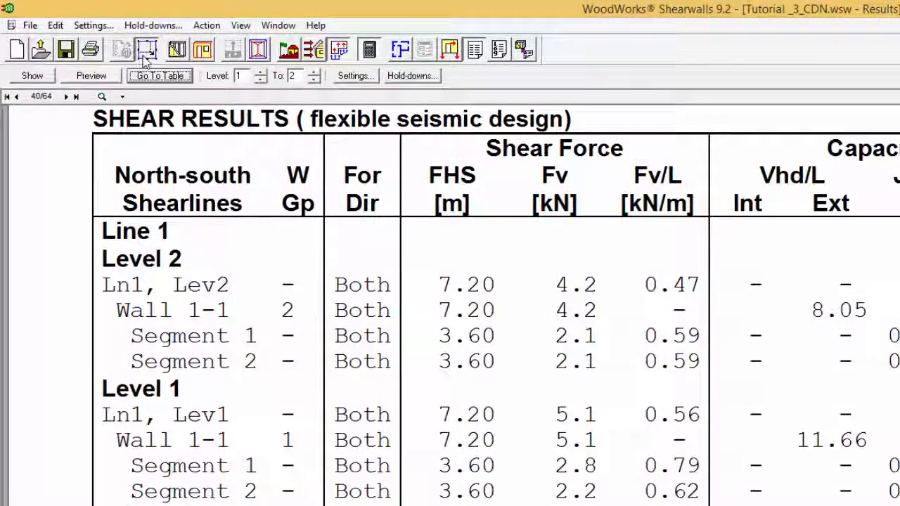
Step: Turn rigid analysis off in the structure input, check the envelope design option in the design settings, and turn rigid analysis back on
left_click(56, 34)
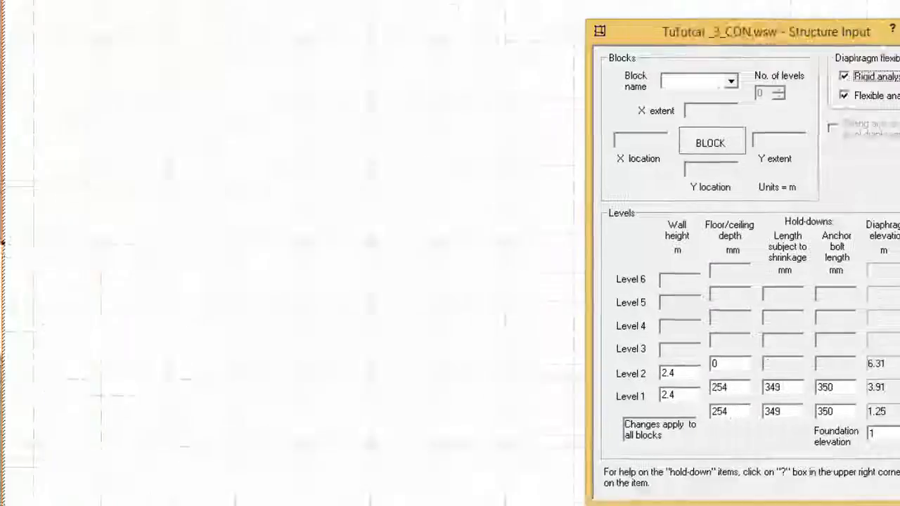
left_click(845, 75)
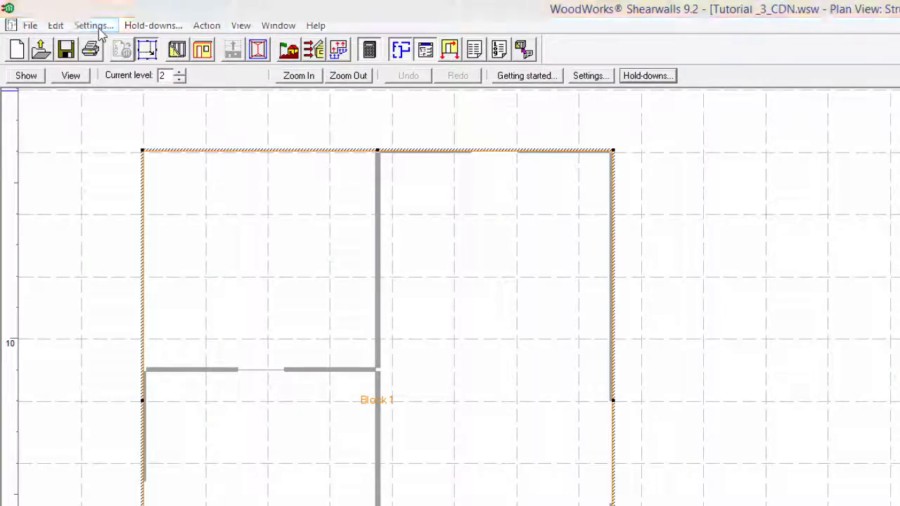
left_click(99, 30)
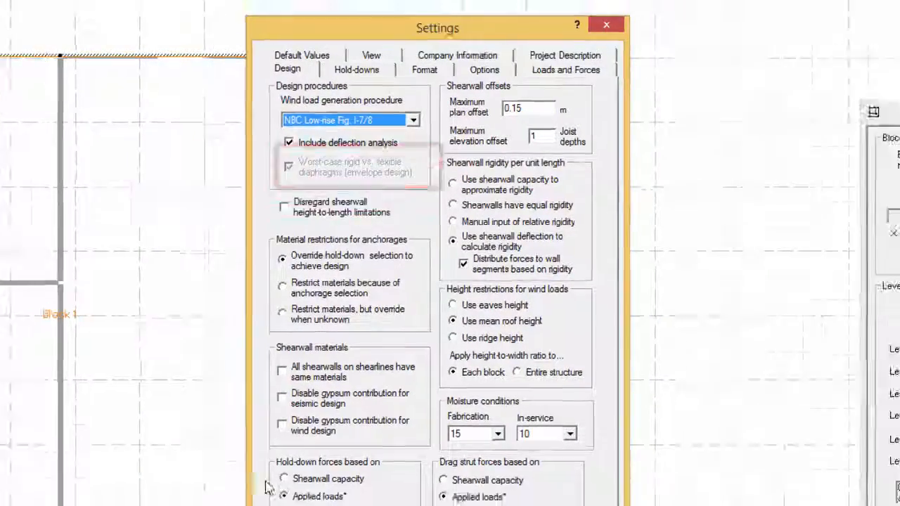
left_click(328, 486)
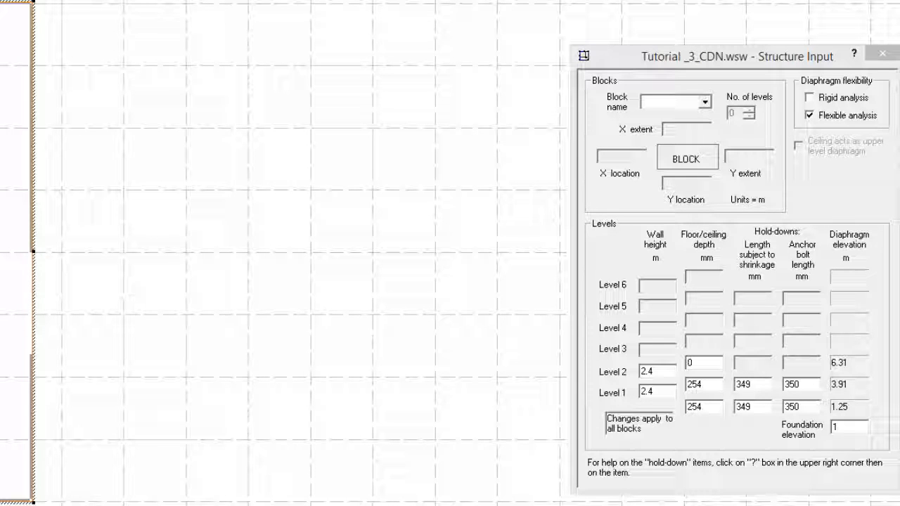
left_click(814, 102)
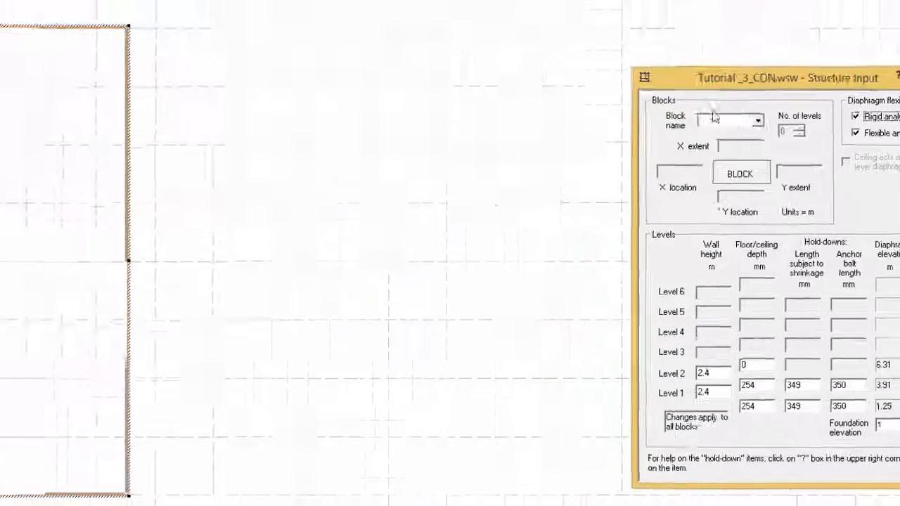
Step: Set the shearwall rigidity per unit length to use shearwall capacity to approximate rigidity
left_click(65, 18)
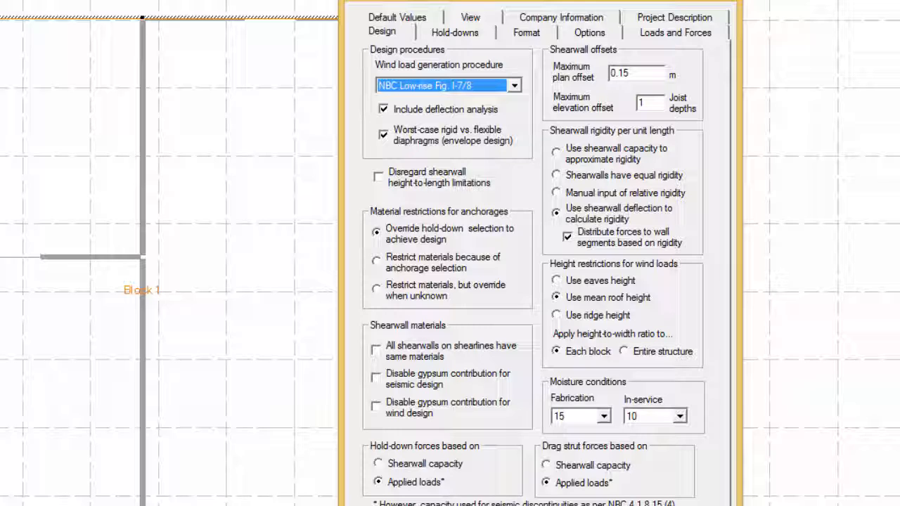
left_click(557, 153)
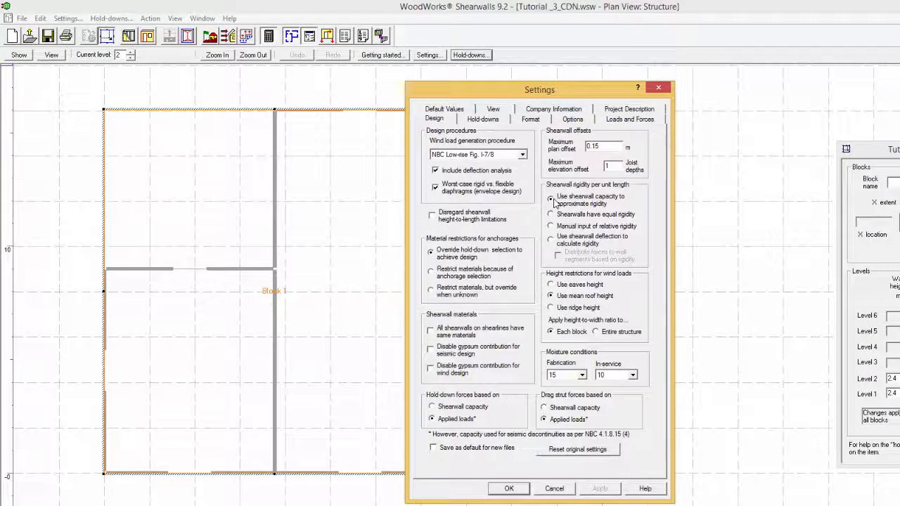
left_click(519, 485)
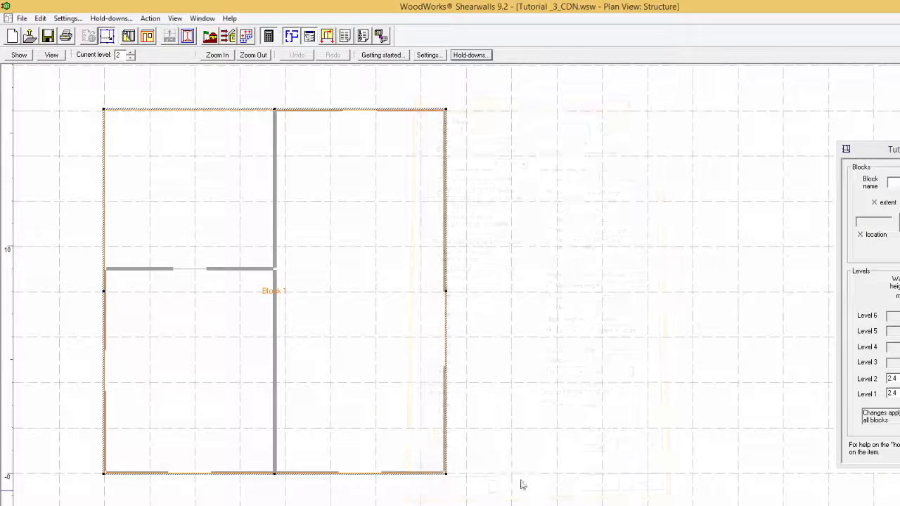
Step: View the level 1 shearwalls in plan and check the height-to-length limitation option in the design settings
left_click(130, 37)
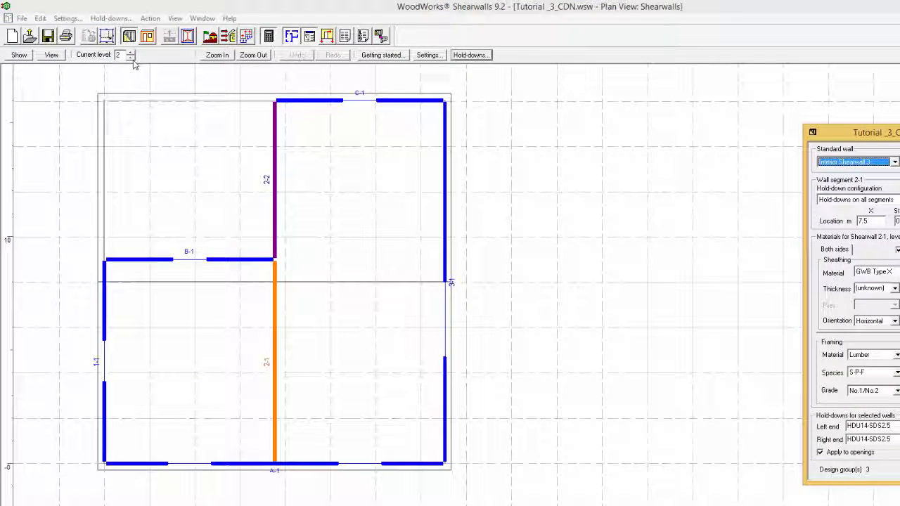
left_click(131, 58)
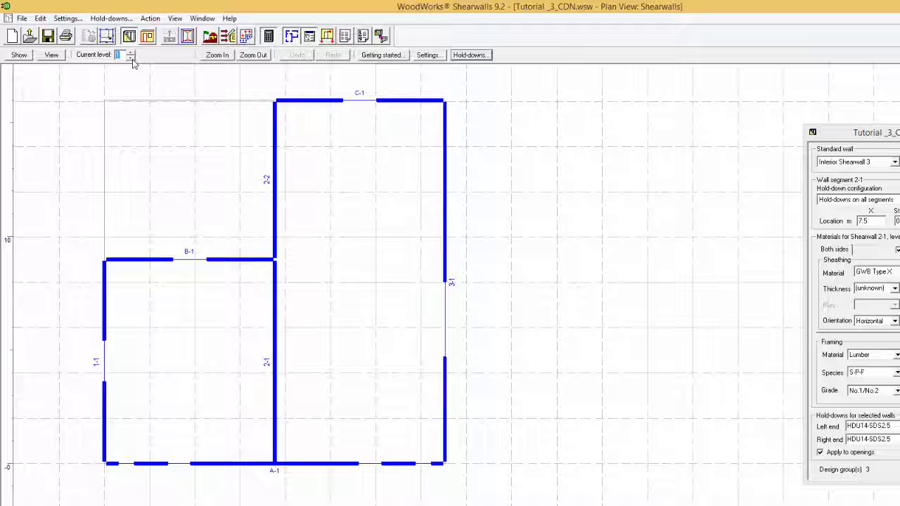
left_click(67, 18)
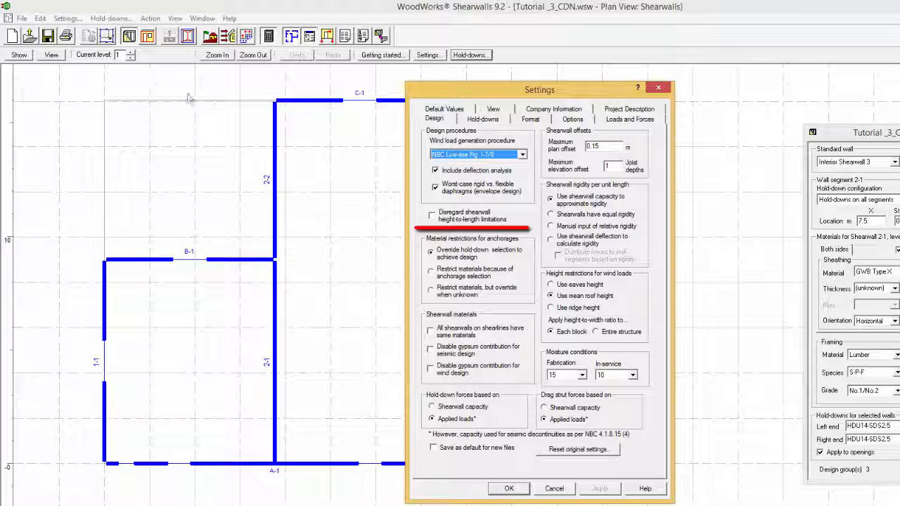
left_click(521, 492)
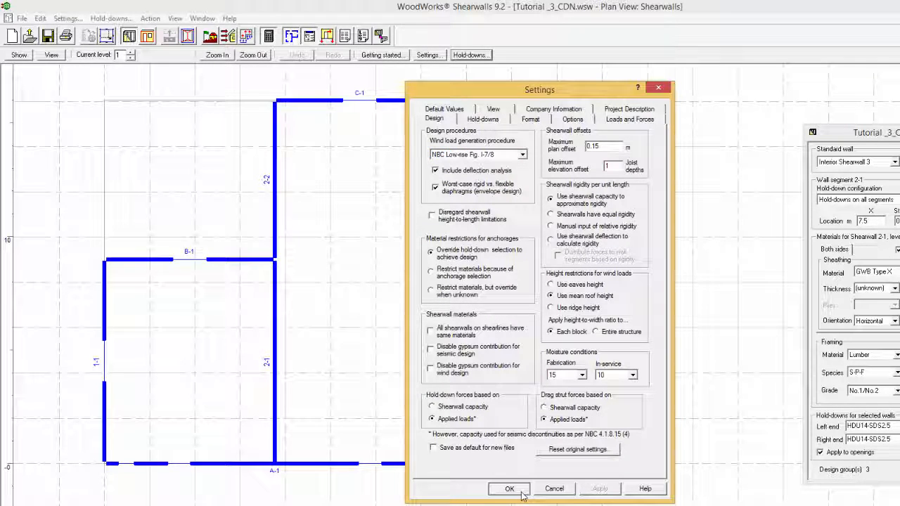
Step: Rerun the design and show the Shear Results table of the flexible diaphragm wind design in wide view
left_click(268, 37)
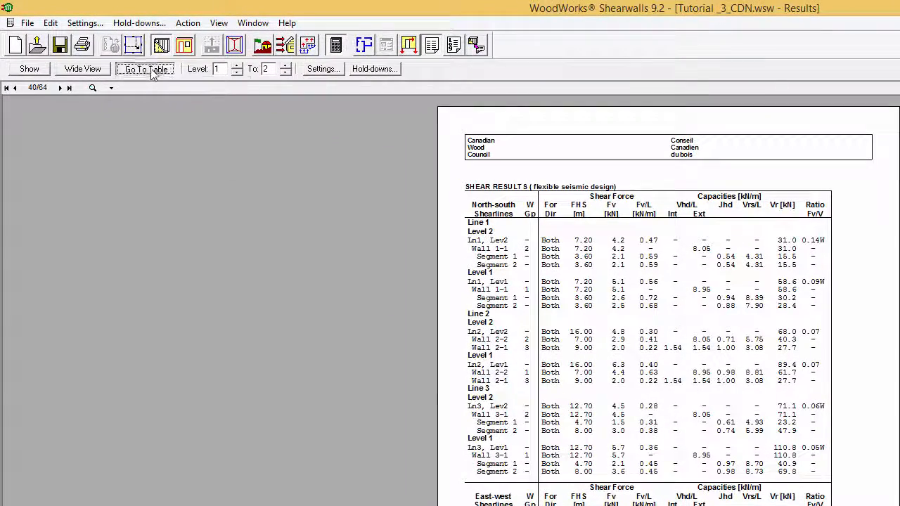
left_click(116, 55)
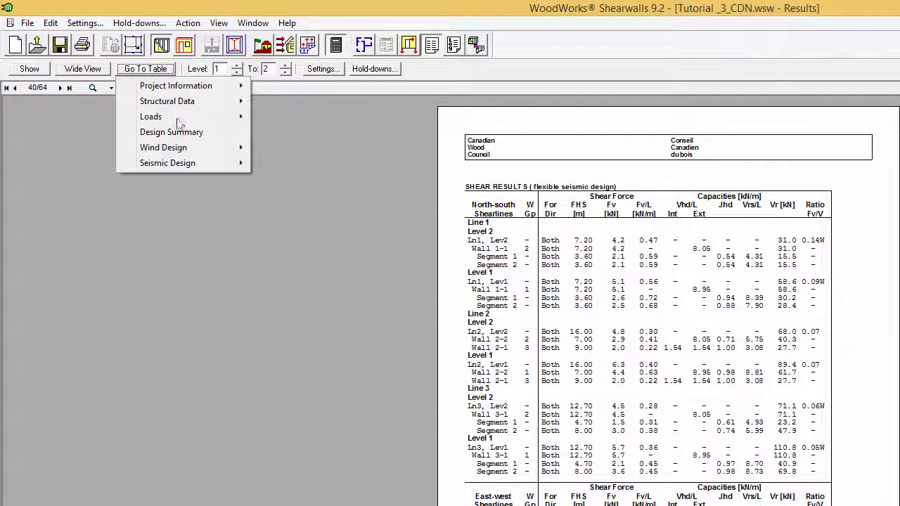
mouse_move(204, 149)
mouse_move(327, 154)
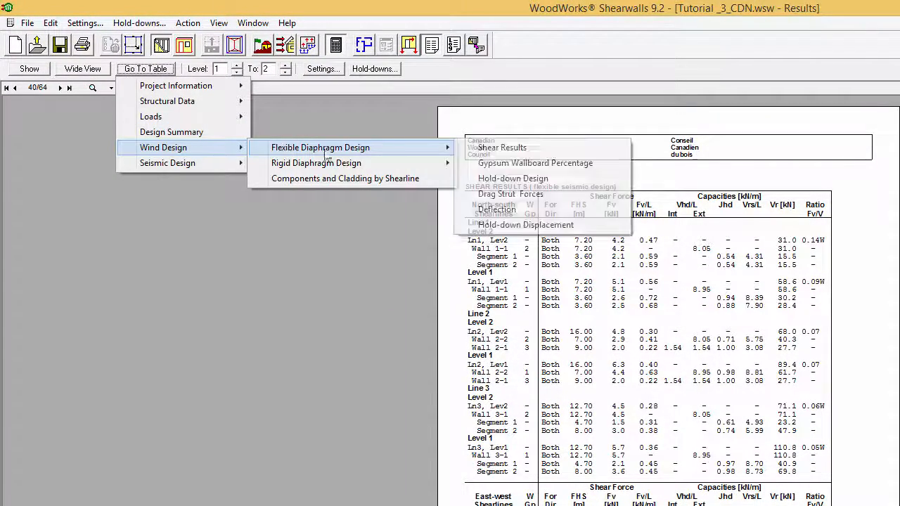
left_click(492, 148)
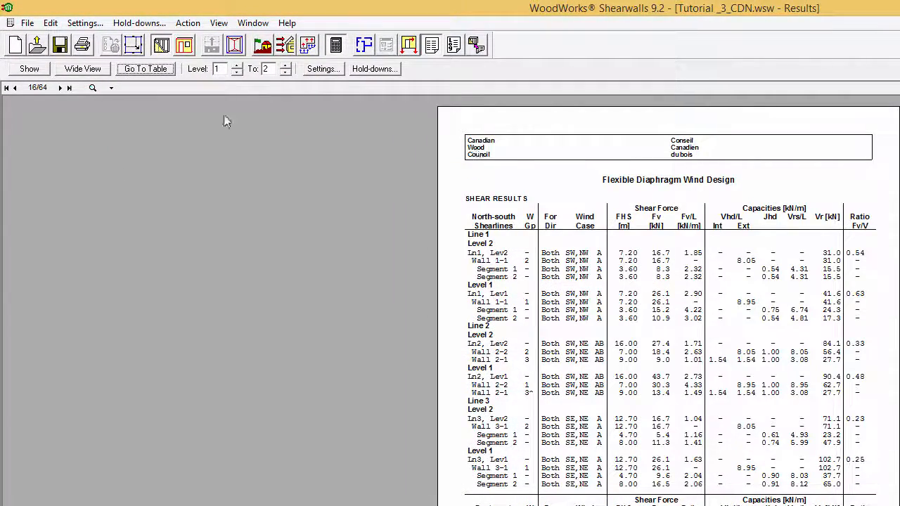
left_click(82, 68)
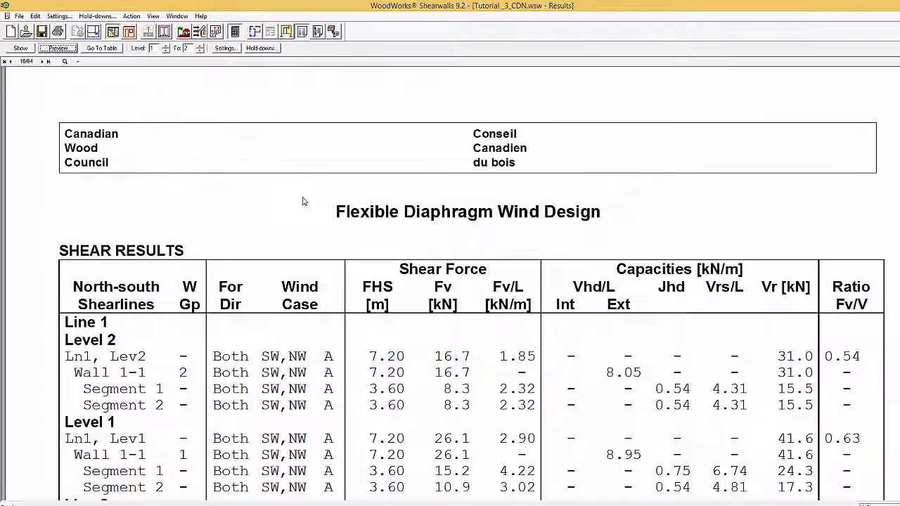
Step: Review the flexible wind shear results down to the level 1 segments of east-west wall A-1
scroll(407, 237, "down", 1)
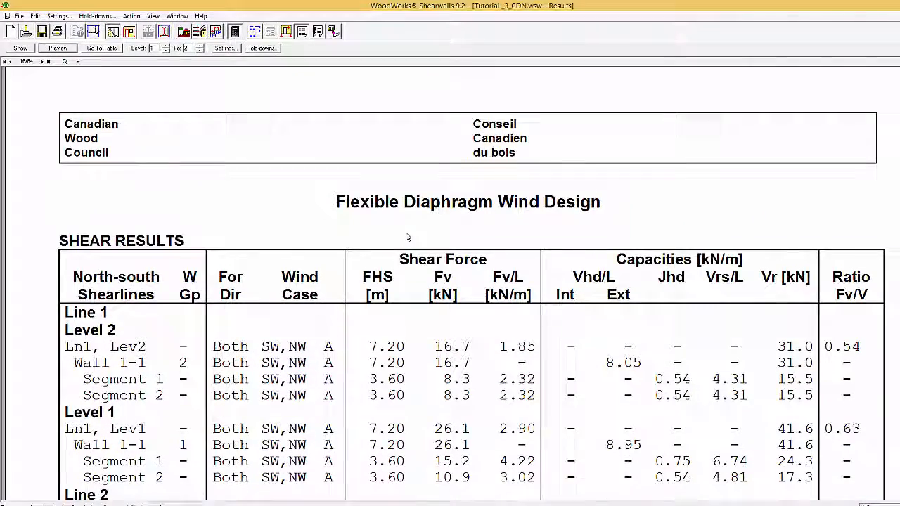
scroll(406, 237, "down", 10)
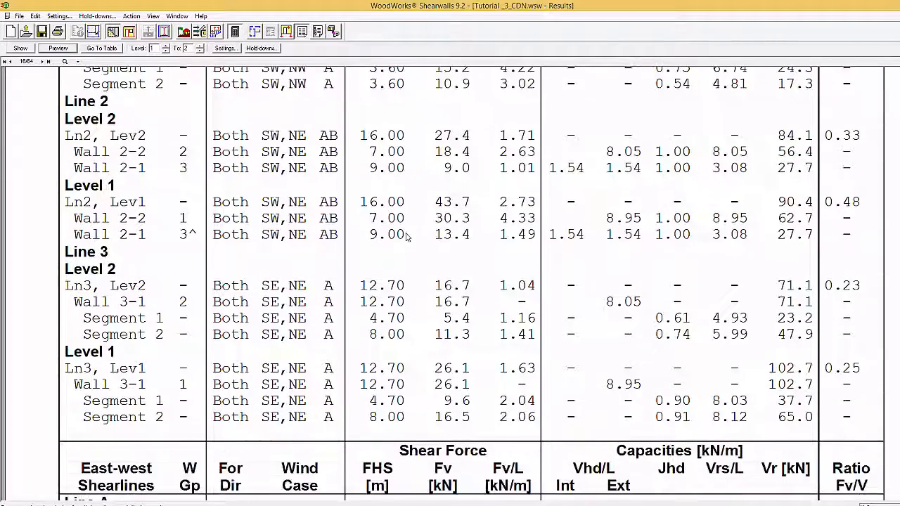
scroll(406, 237, "down", 5)
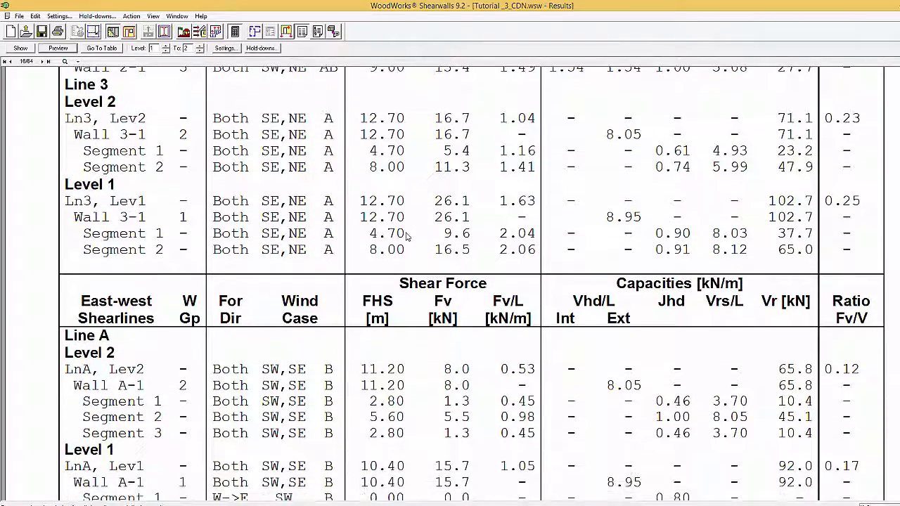
scroll(407, 236, "down", 3)
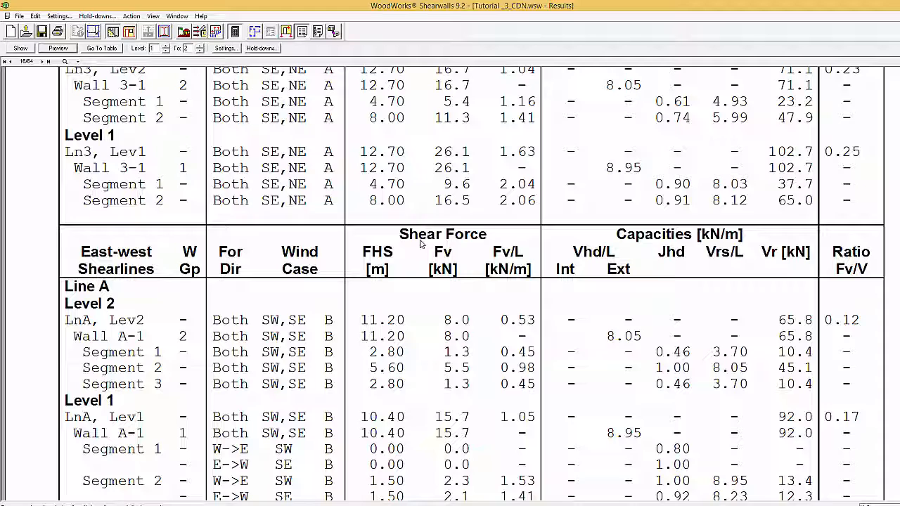
scroll(421, 244, "down", 1)
scroll(421, 244, "down", 5)
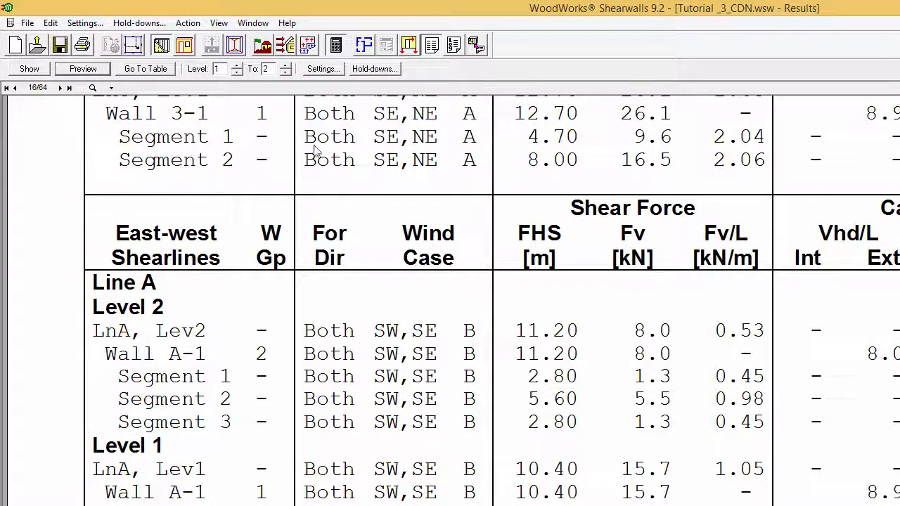
Step: Enable the option to disregard shearwall height-to-length limitations and rerun the design
left_click(83, 23)
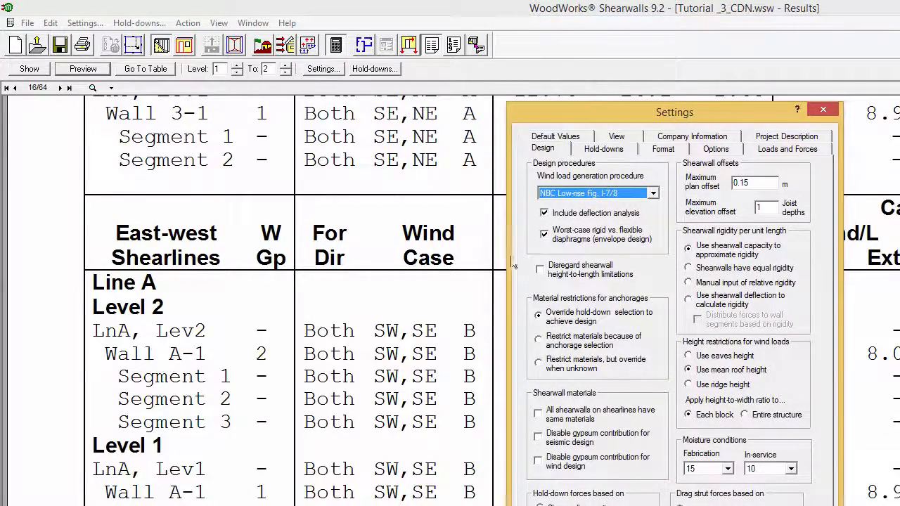
left_click(552, 274)
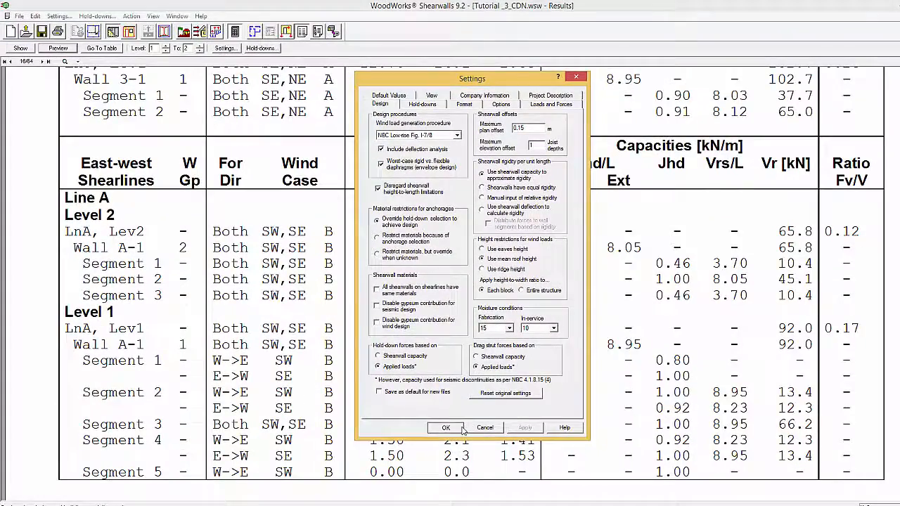
left_click(444, 428)
left_click(235, 37)
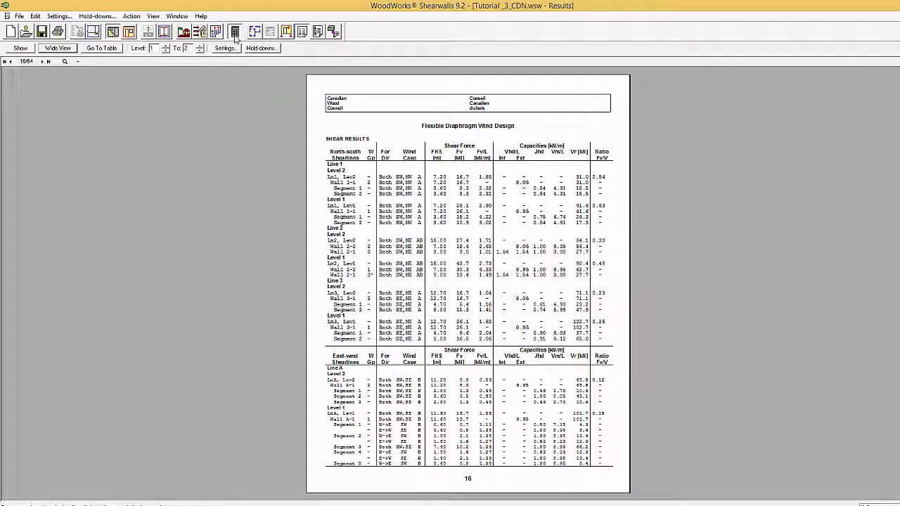
Step: Show the updated results in wide view and examine the shear forces of the level 1 wall A-1 segments on Line A
left_click(68, 49)
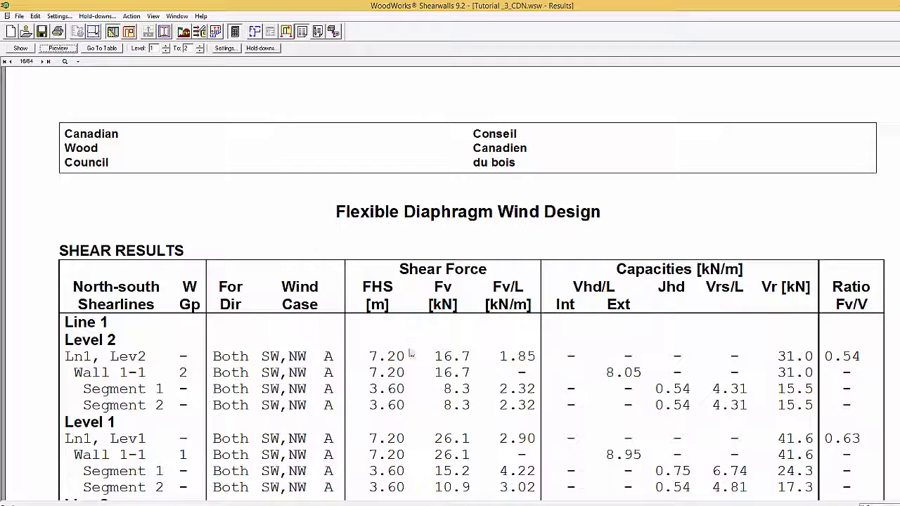
scroll(413, 357, "down", 4)
scroll(413, 357, "down", 9)
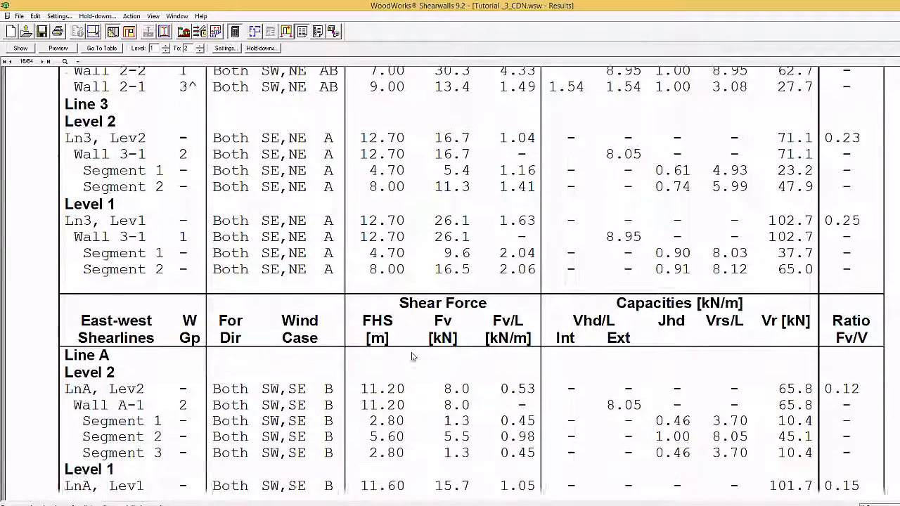
scroll(413, 357, "down", 1)
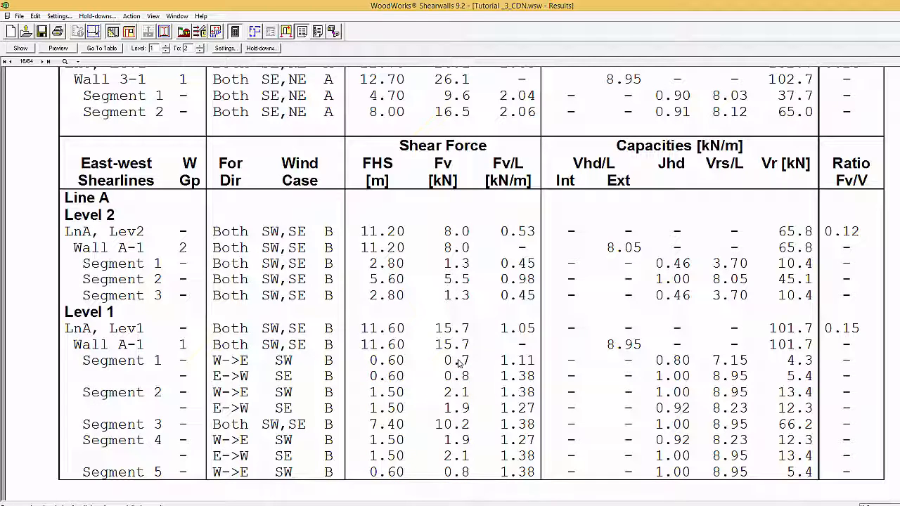
Step: Turn off the design setting that disregards shearwall height-to-length limitations
left_click(225, 48)
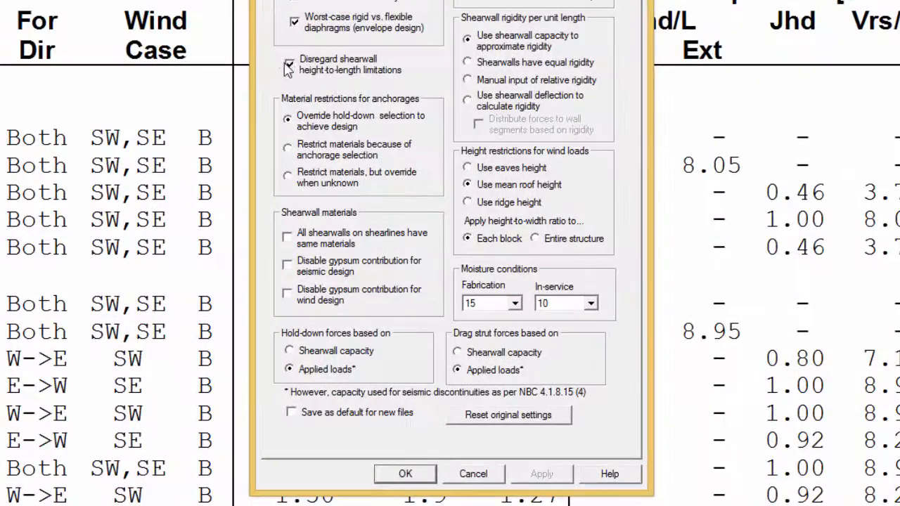
left_click(362, 165)
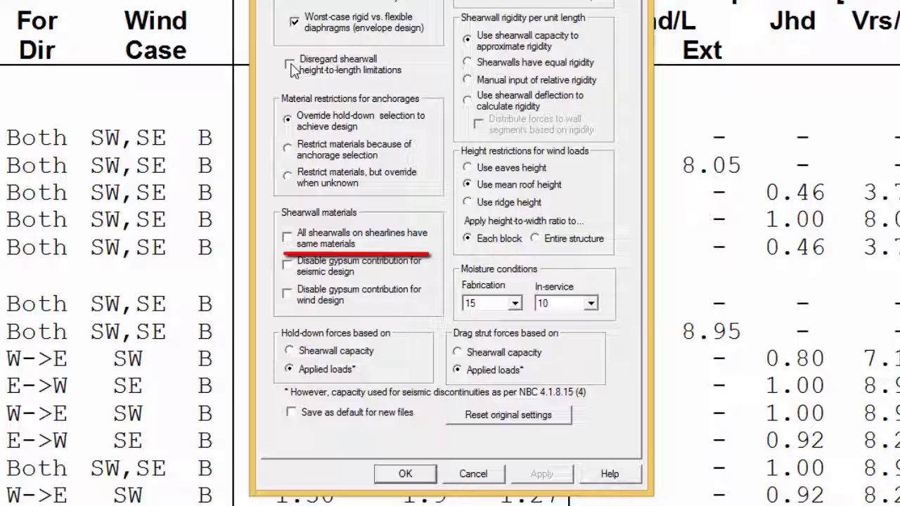
left_click(406, 474)
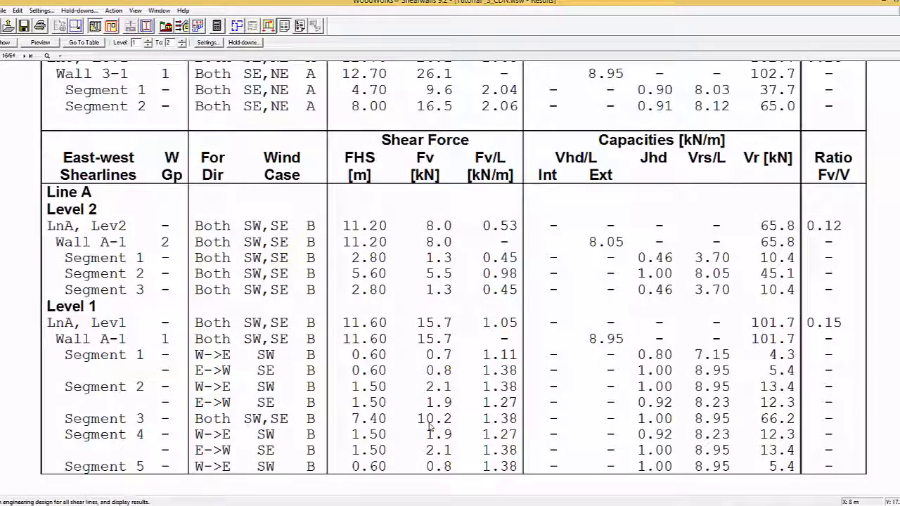
Step: Inspect the sheathing materials and design groups of level 1 walls 2-1 and 2-2 in the shearwall plan view
left_click(95, 26)
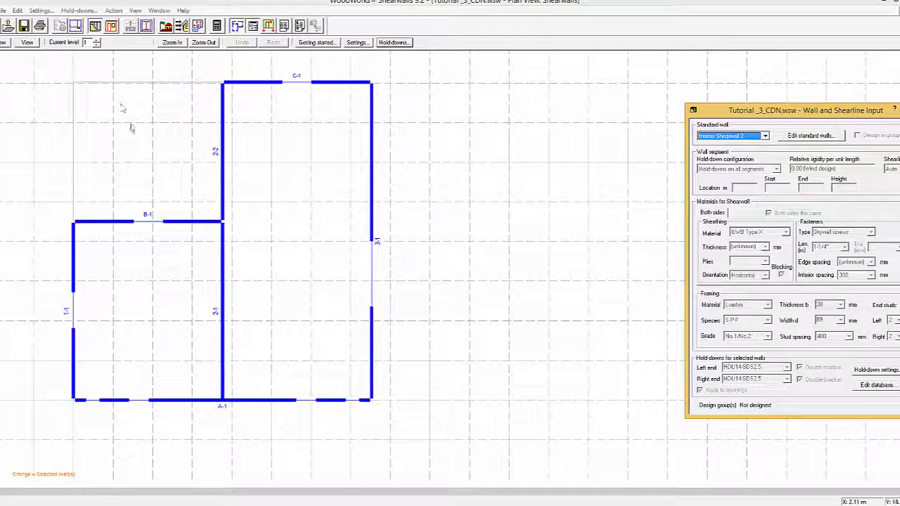
left_click(222, 271)
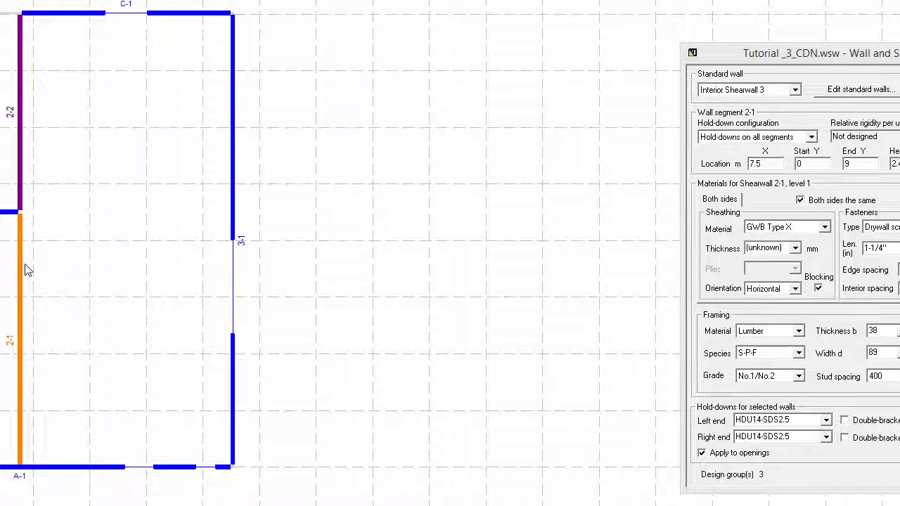
left_click(19, 197)
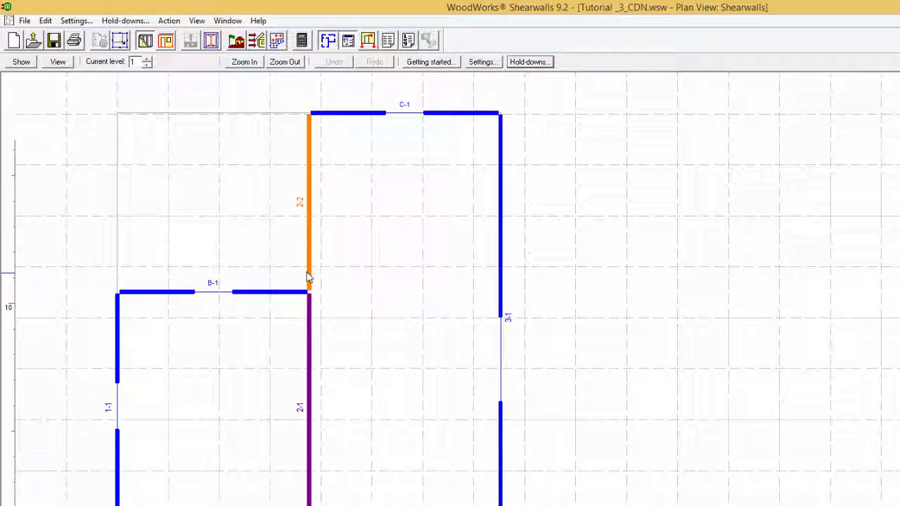
Step: Show the flexible diaphragm wind Shear Results table and compare the design groups of walls 2-2 and 2-1 on Line 2
left_click(387, 40)
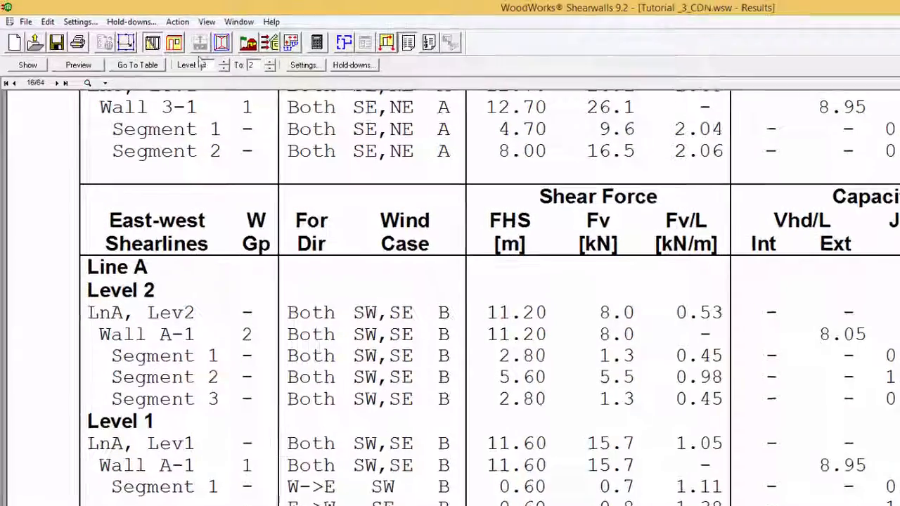
left_click(167, 72)
mouse_move(190, 149)
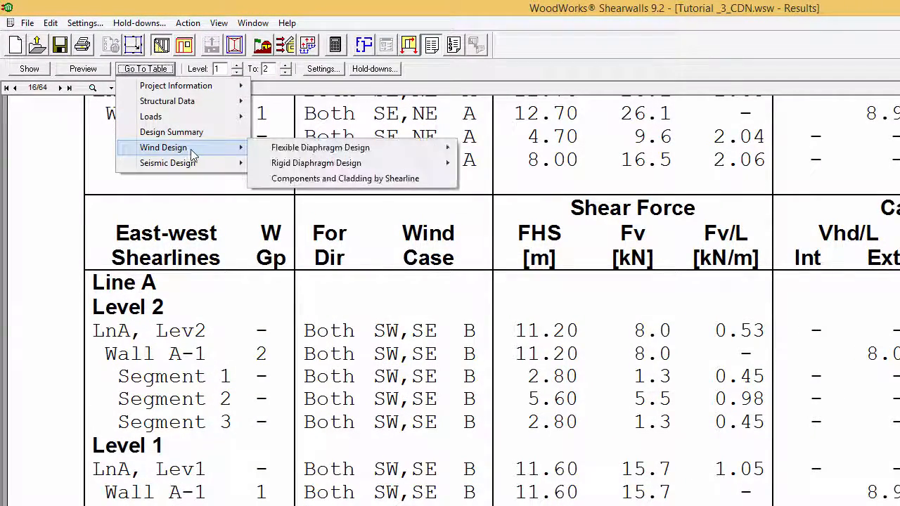
mouse_move(267, 149)
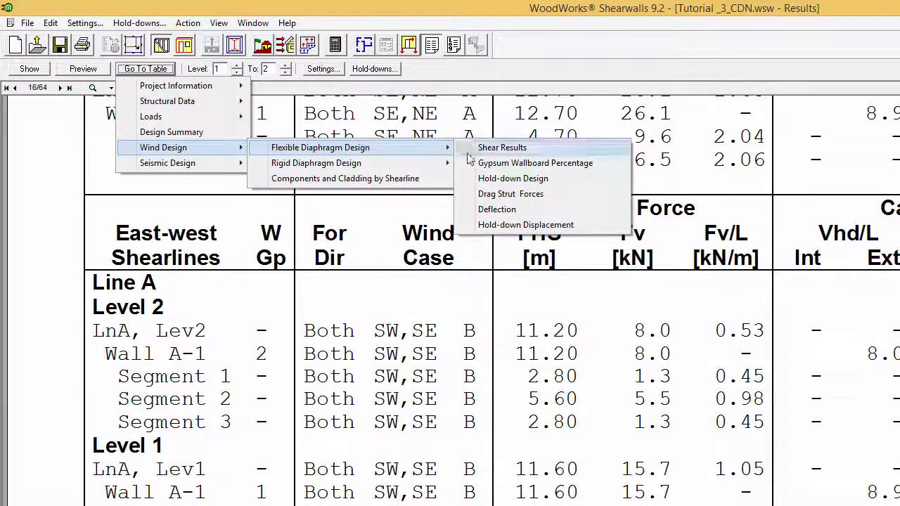
left_click(470, 149)
scroll(473, 240, "down", 3)
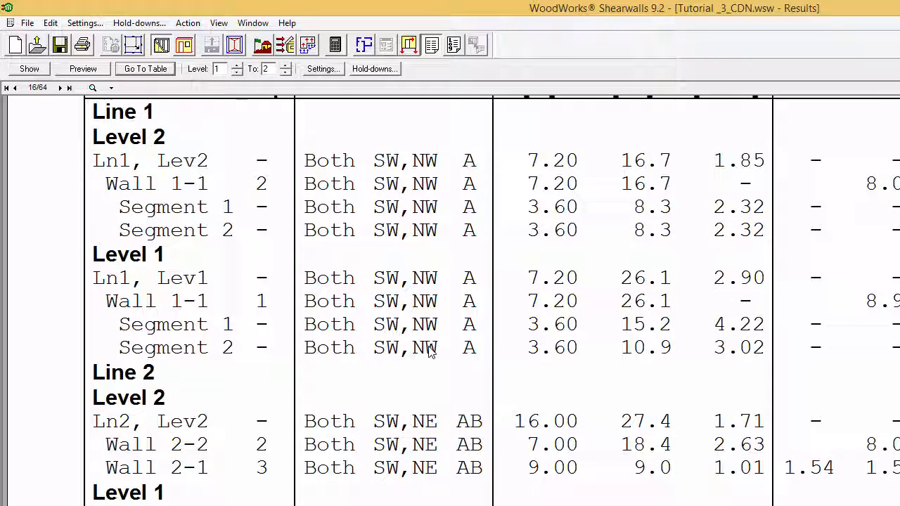
Step: Show the Sheathing and Framing Materials table to examine the sheathing of each wall group
left_click(158, 73)
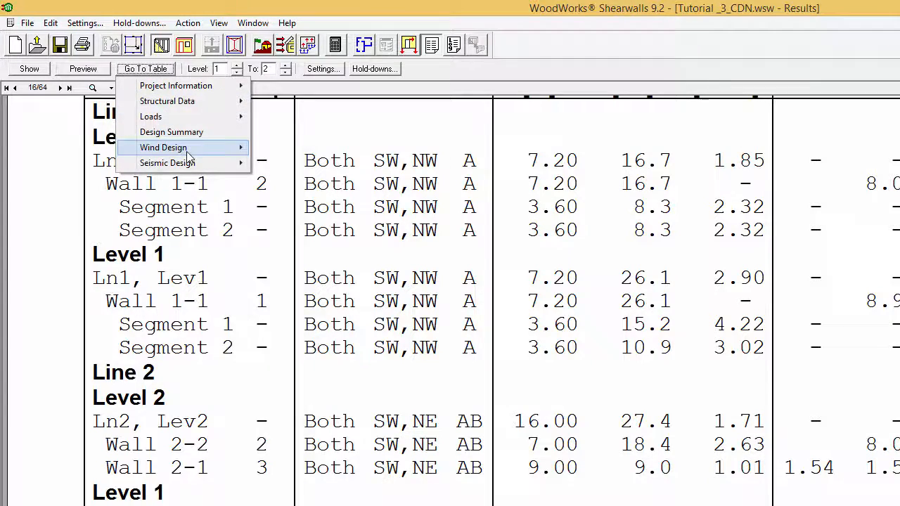
mouse_move(203, 107)
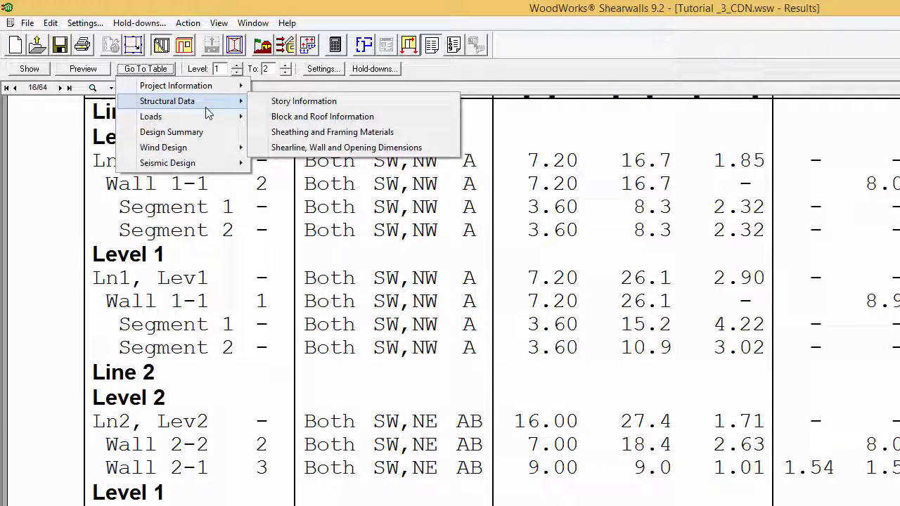
left_click(307, 132)
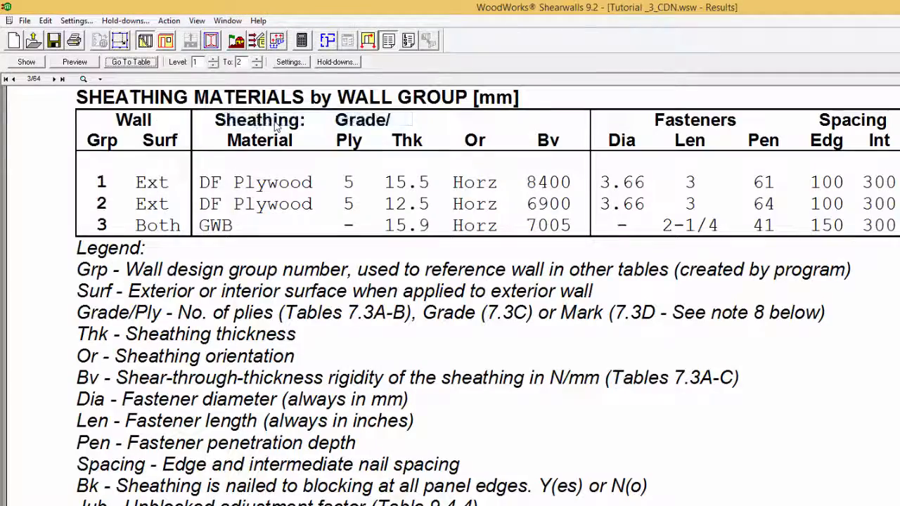
Step: Require all shearwalls on shearlines to have the same materials, accept the material modification, and check wall 2-1 in plan view
left_click(81, 20)
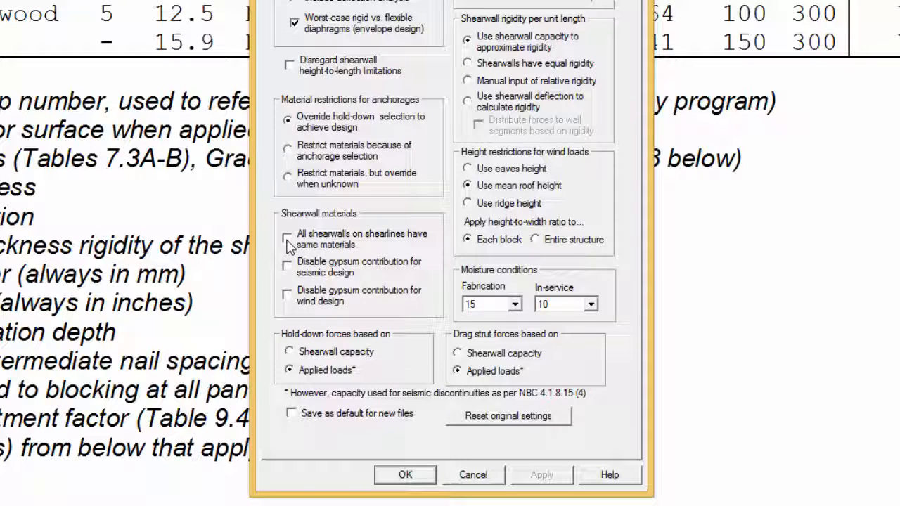
left_click(288, 242)
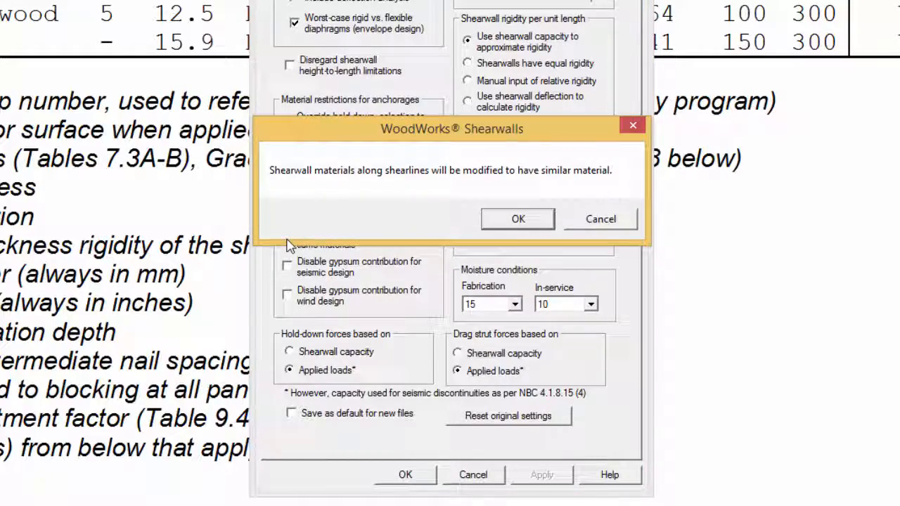
left_click(518, 219)
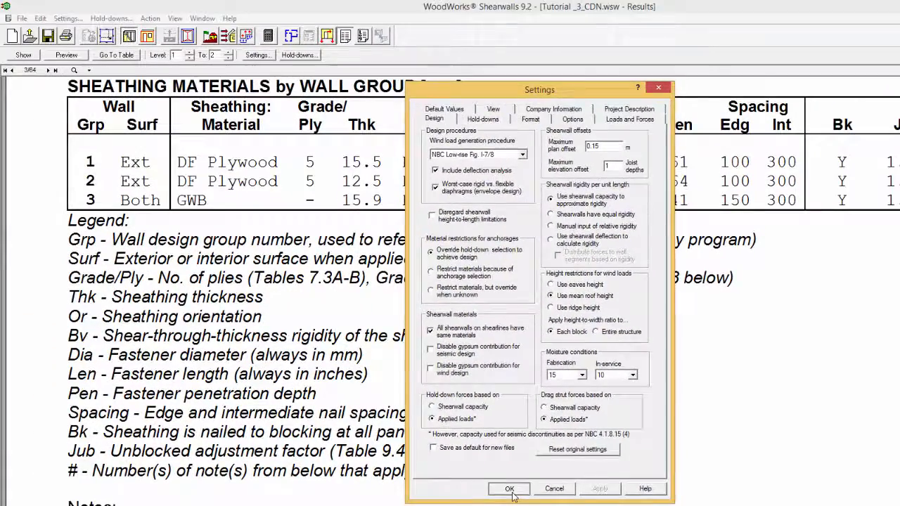
left_click(511, 490)
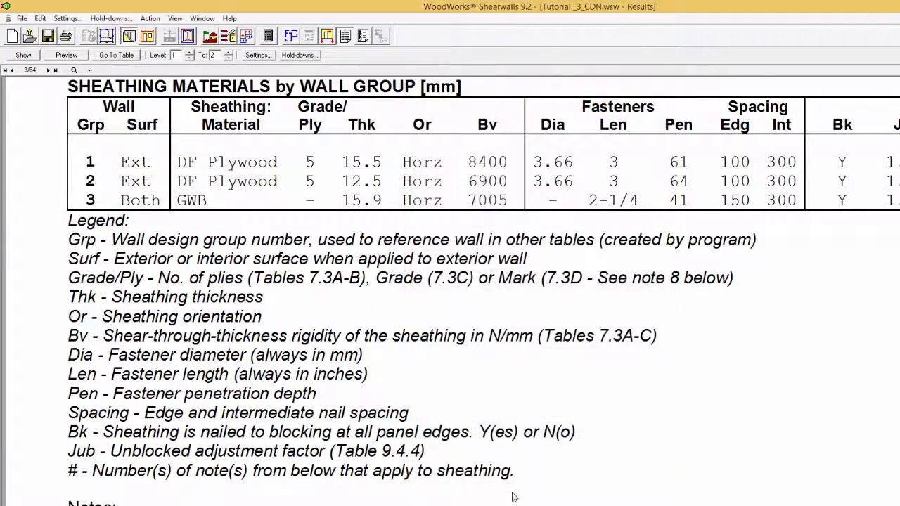
left_click(129, 39)
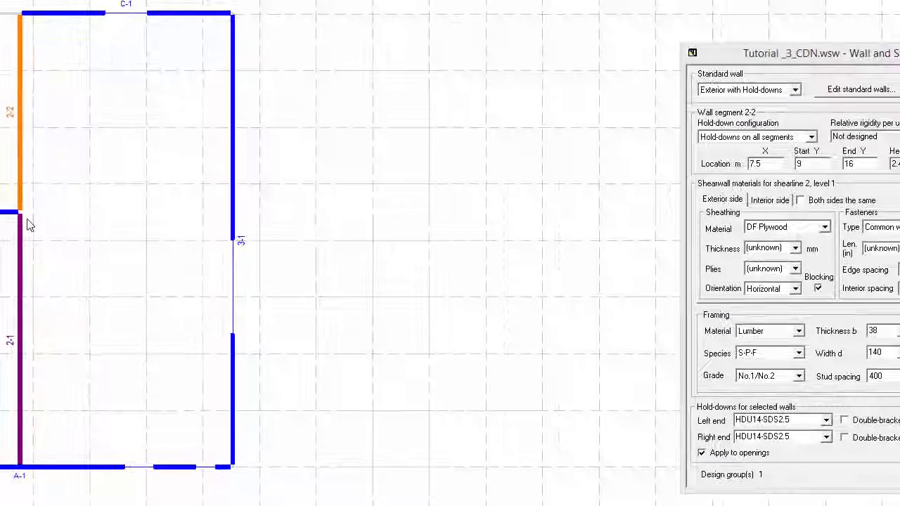
left_click(20, 249)
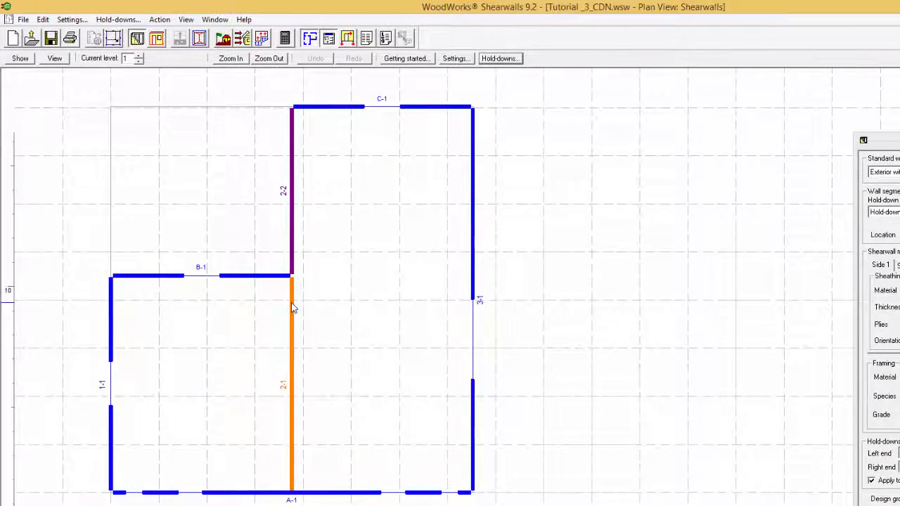
Step: Disable the gypsum contribution for seismic design in the shearwall materials settings
left_click(72, 19)
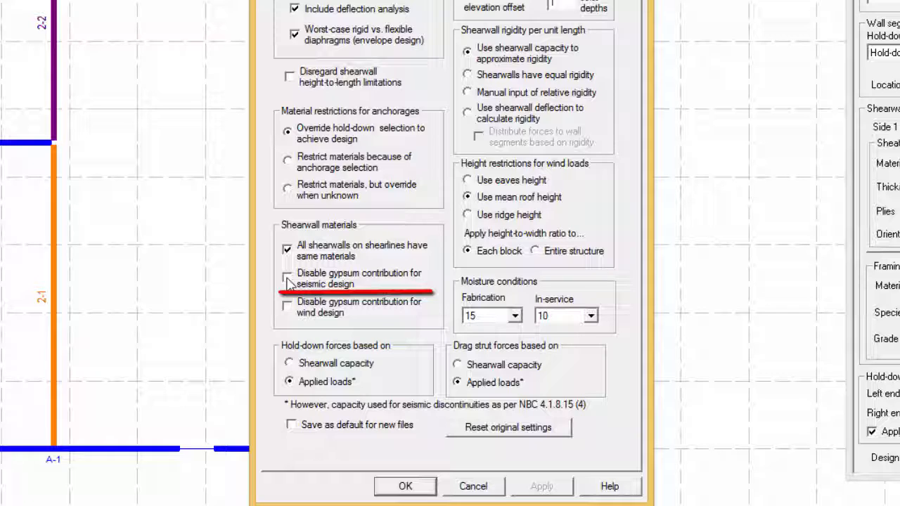
left_click(288, 276)
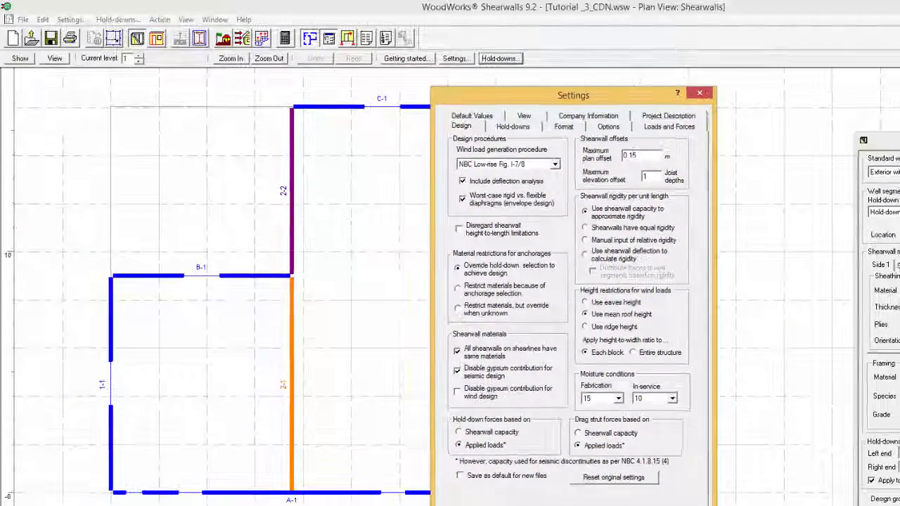
left_click(467, 501)
Step: Set the seismic force modification factor Rd to 2 for north-south and east-west, and delete all previously generated loads
left_click(222, 39)
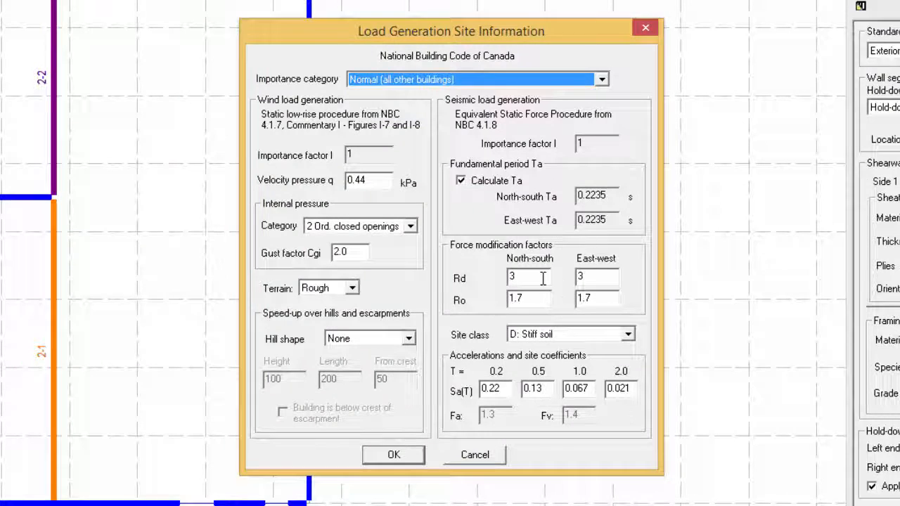
left_click(639, 334)
key("BackSpace")
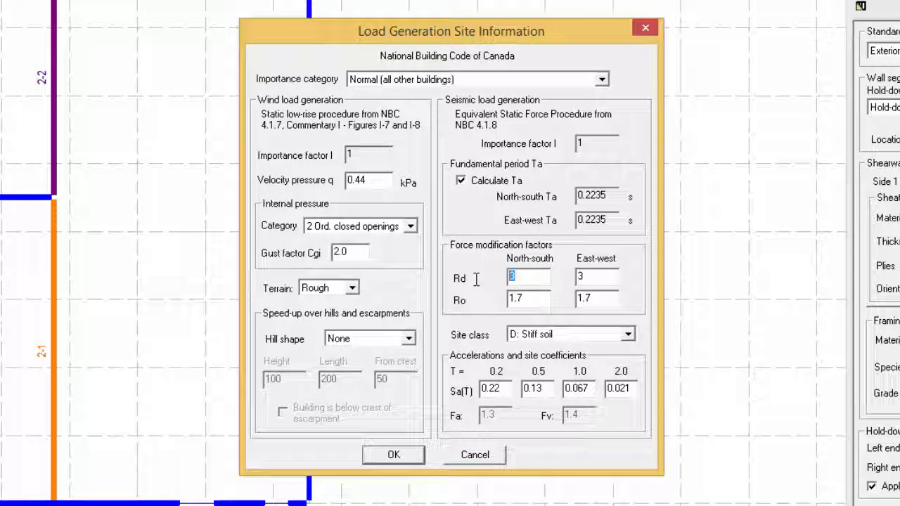
type("2")
double_click(594, 278)
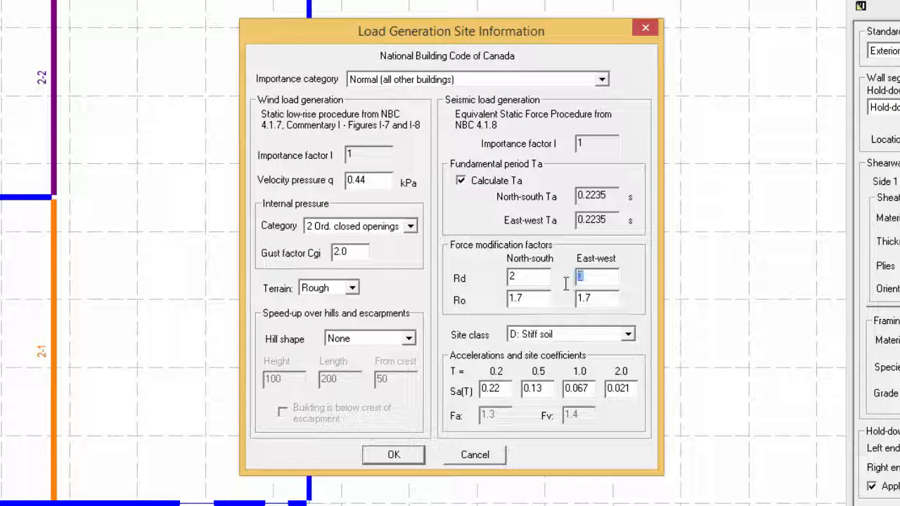
type("2")
left_click(394, 456)
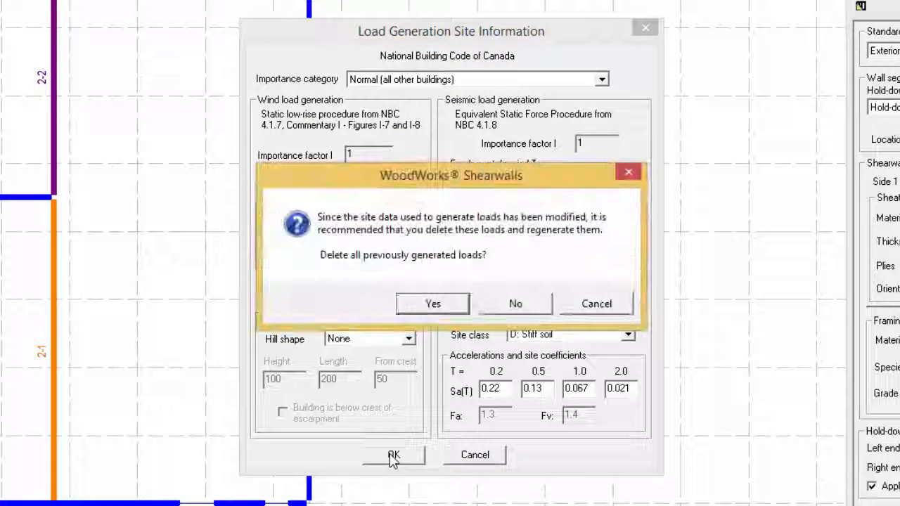
left_click(433, 304)
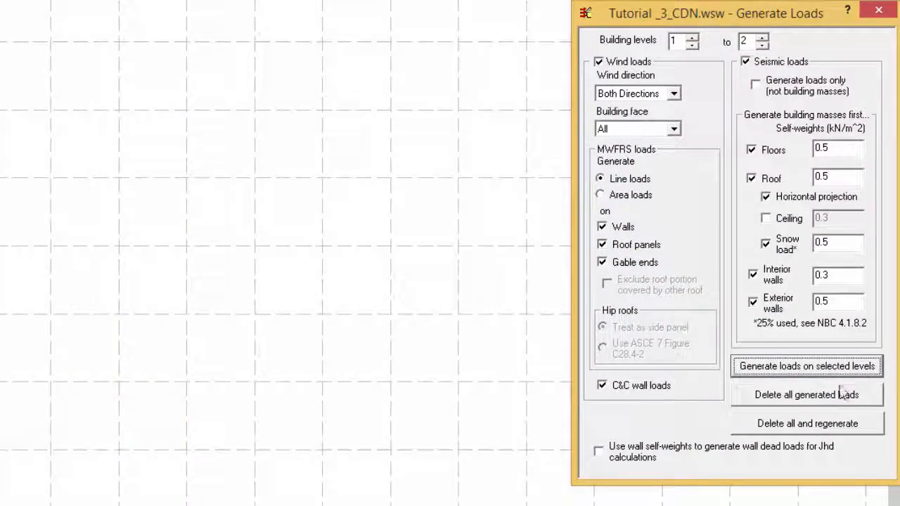
Step: Generate loads on levels 1 to 2, accept changing Rd to 3.0 and Ro to 1.7, and check these factors in the site information
left_click(821, 366)
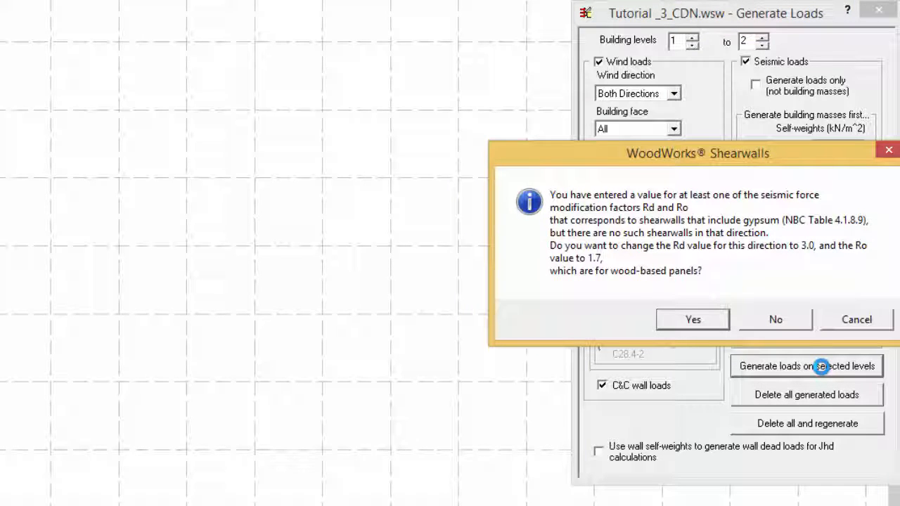
left_click(707, 325)
left_click(858, 308)
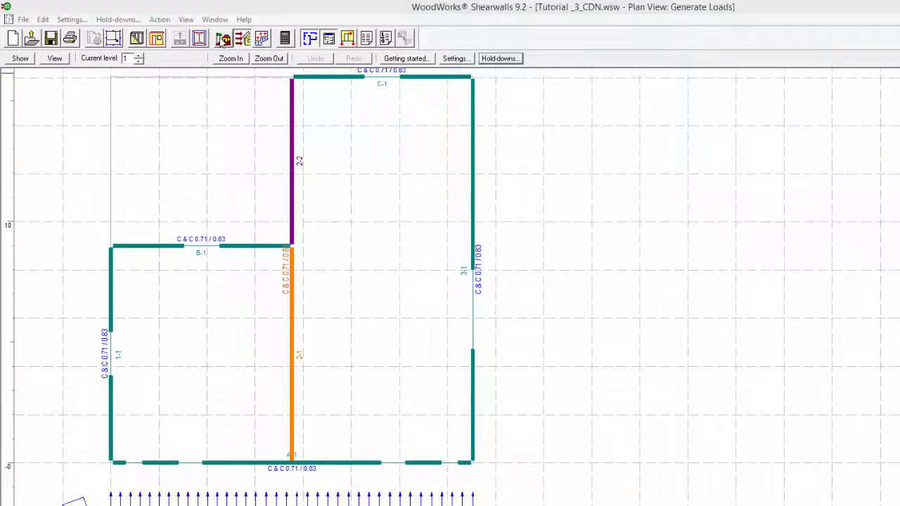
left_click(222, 39)
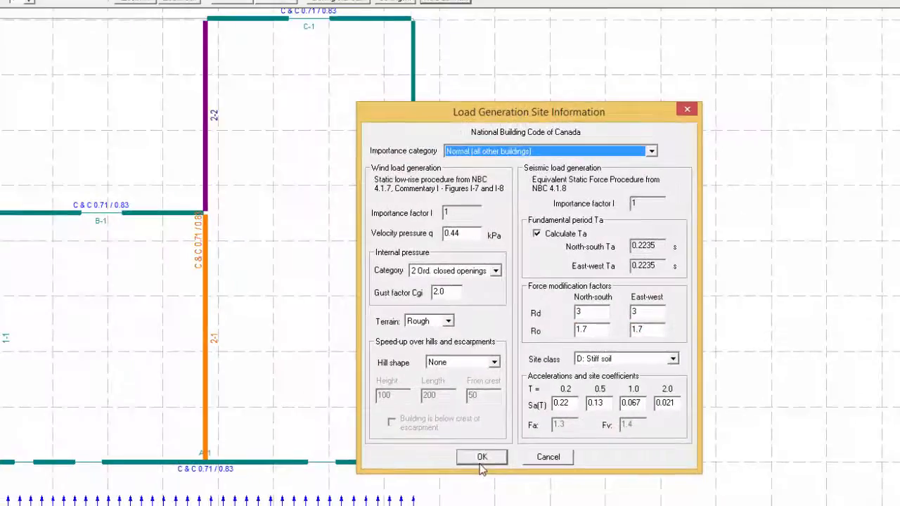
left_click(393, 455)
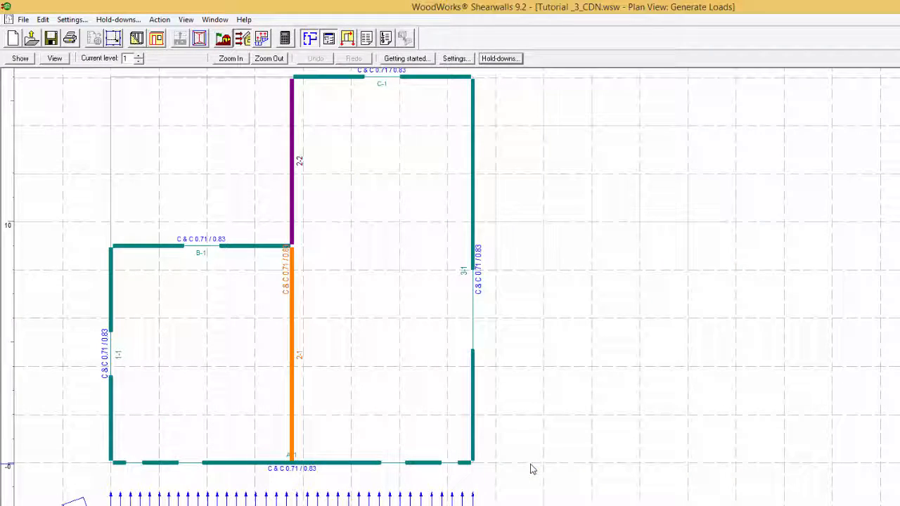
Step: Set the shearwall rigidity per unit length to manual input of relative rigidity
left_click(76, 21)
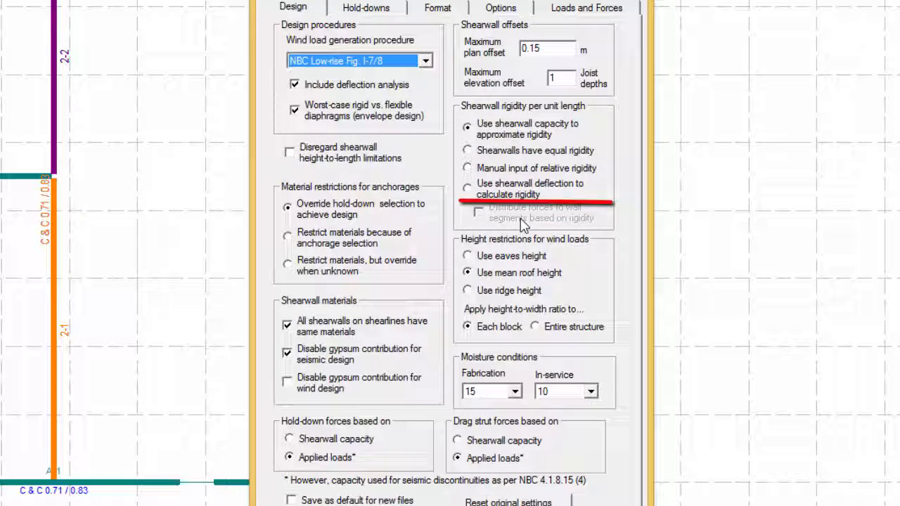
left_click(467, 191)
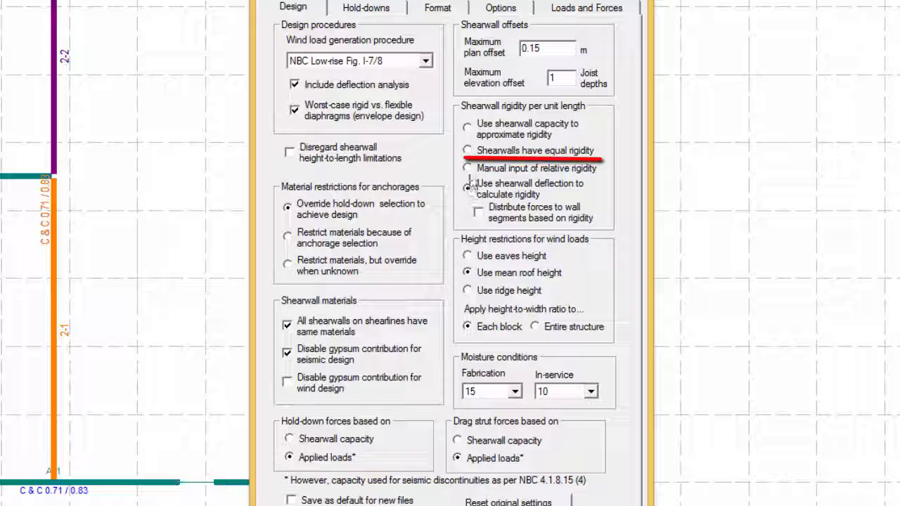
left_click(467, 152)
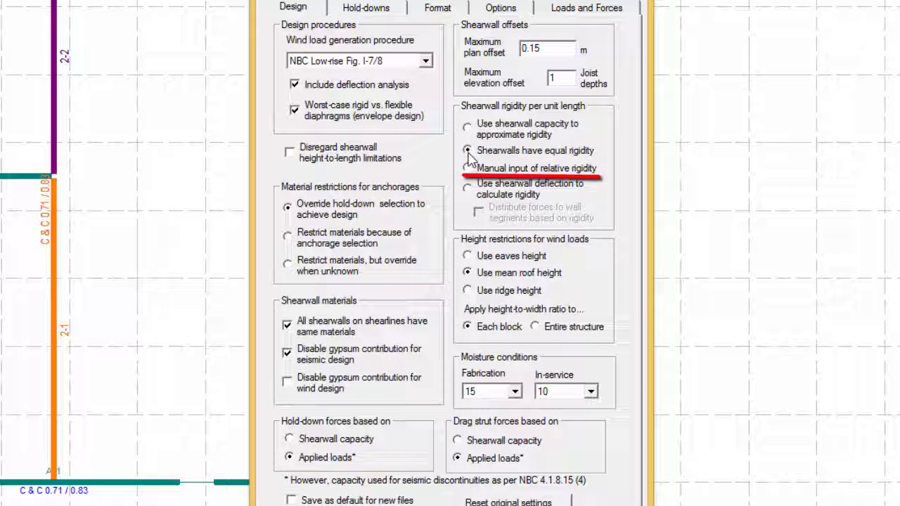
left_click(468, 169)
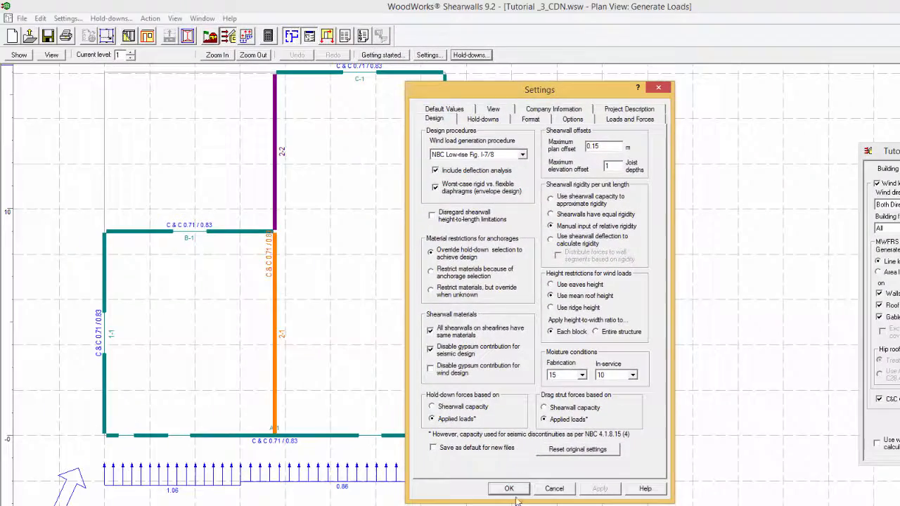
left_click(514, 487)
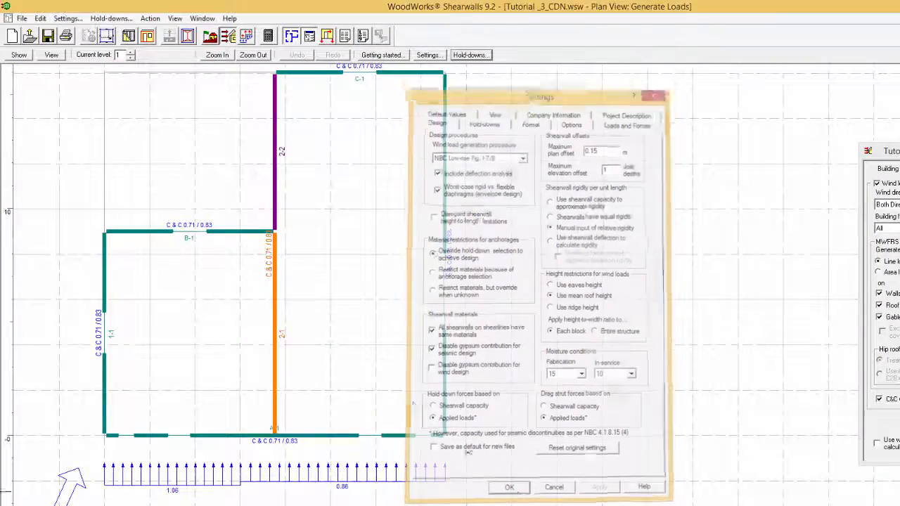
Step: Open the wall and shearline input, select wall 3-1 and examine its relative rigidity per unit length
left_click(128, 37)
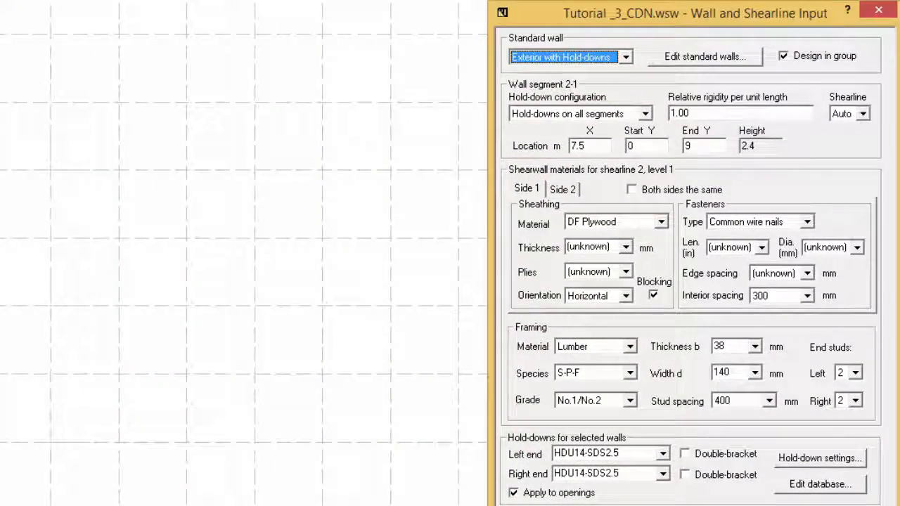
left_click(2, 144)
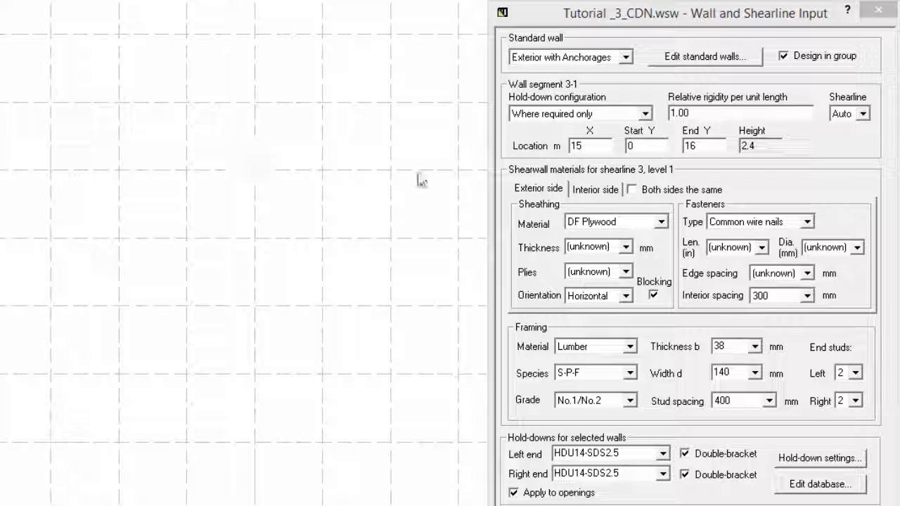
left_click_drag(712, 117, 650, 114)
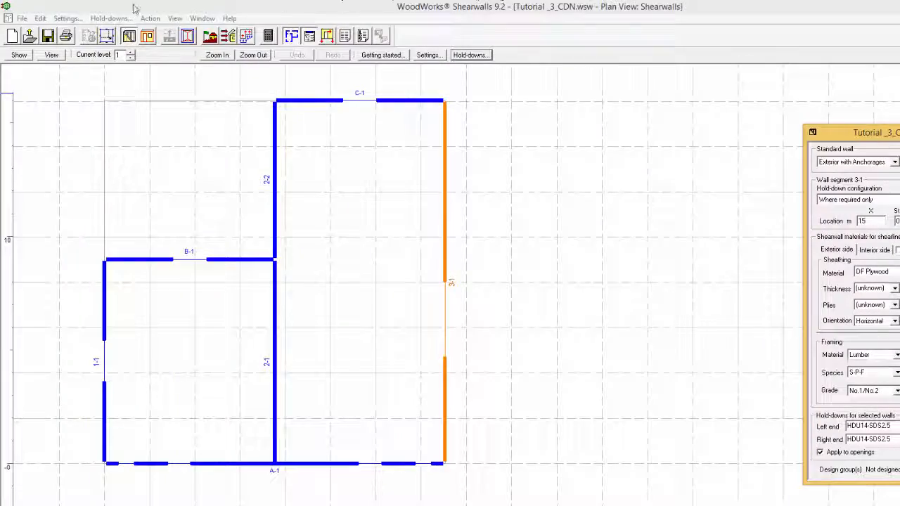
Step: Turn off deflection analysis in the design settings and examine the fabrication and in-service moisture condition options
left_click(68, 21)
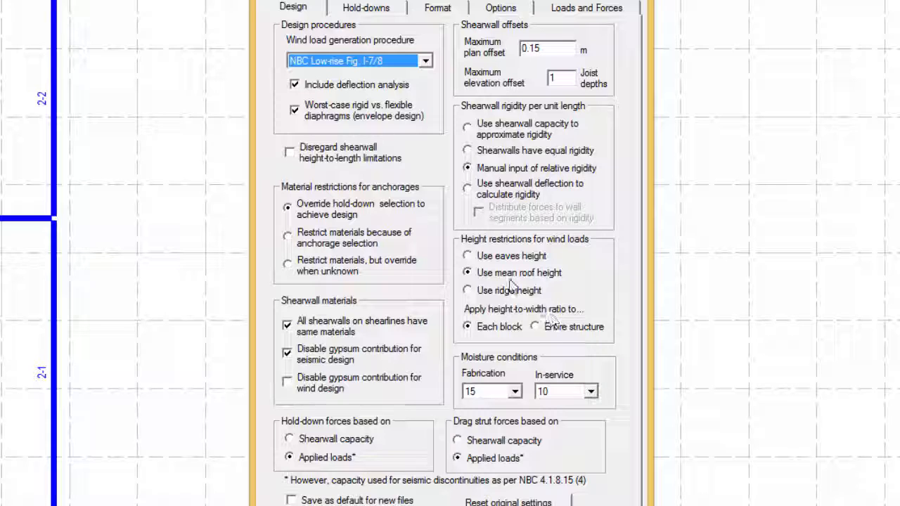
left_click(294, 85)
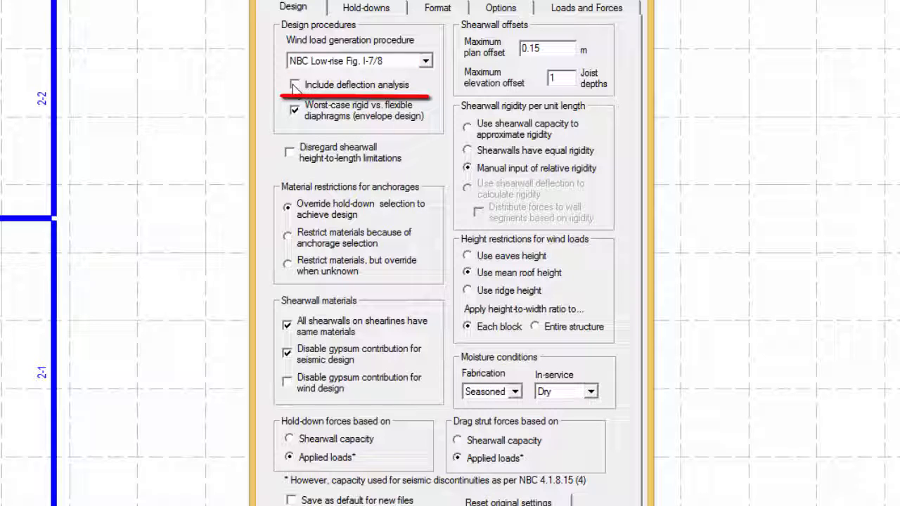
left_click(518, 392)
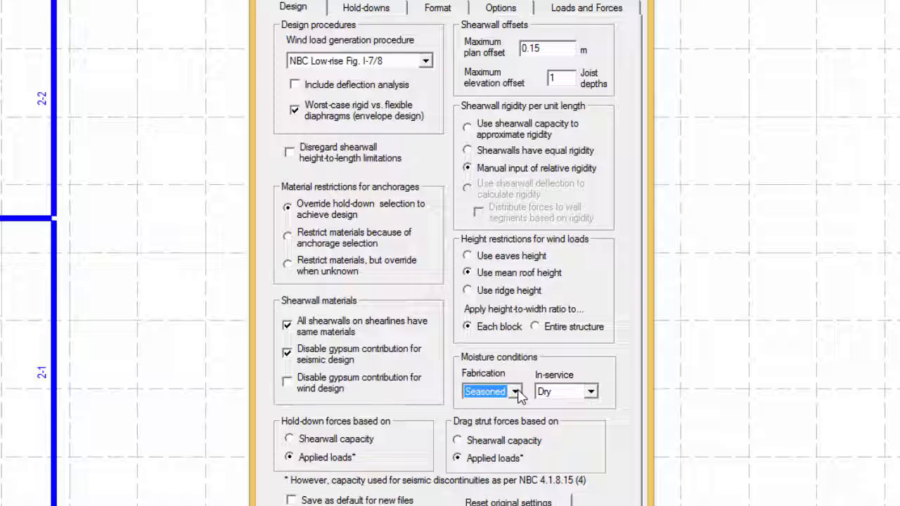
left_click(518, 391)
left_click(518, 391)
left_click(593, 393)
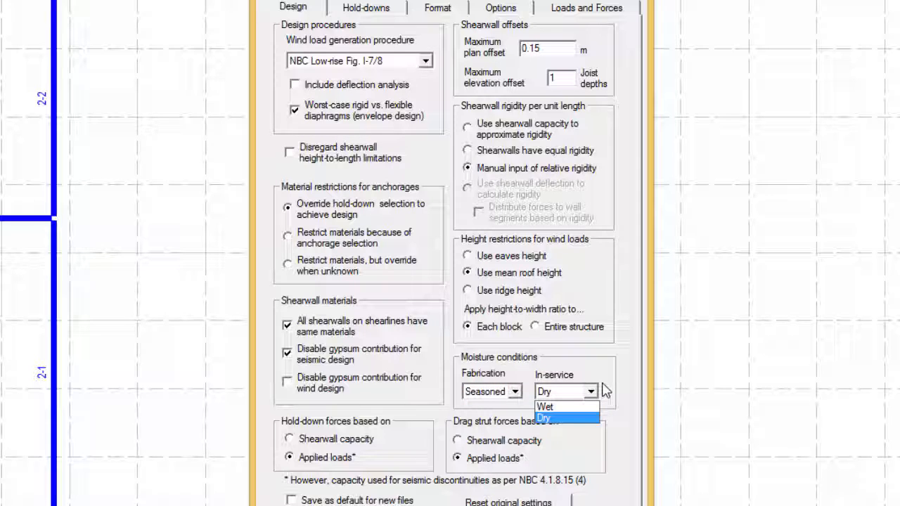
left_click(604, 392)
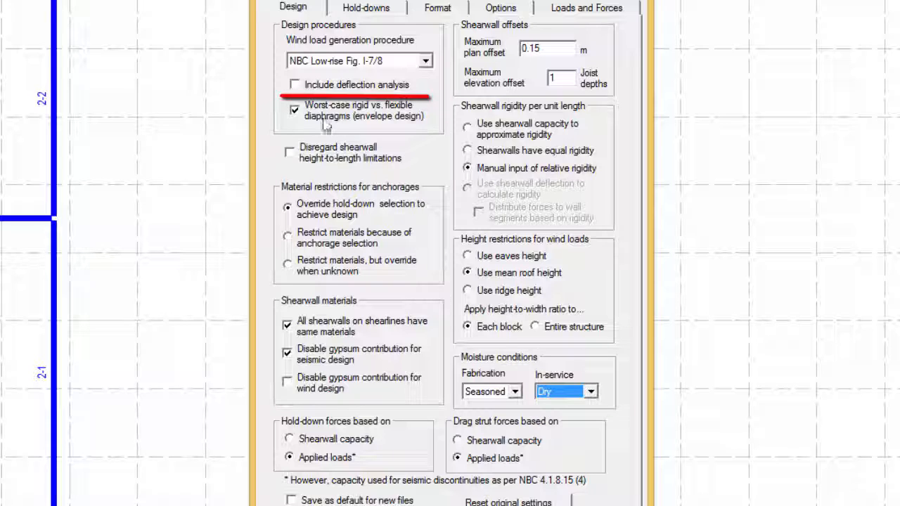
Step: Include deflection analysis again and check the fabrication and in-service moisture condition inputs
left_click(295, 85)
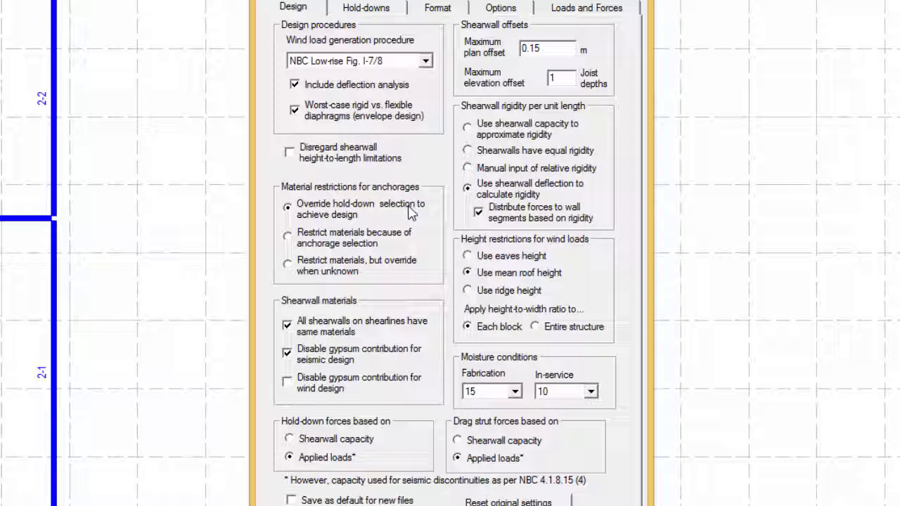
left_click(516, 391)
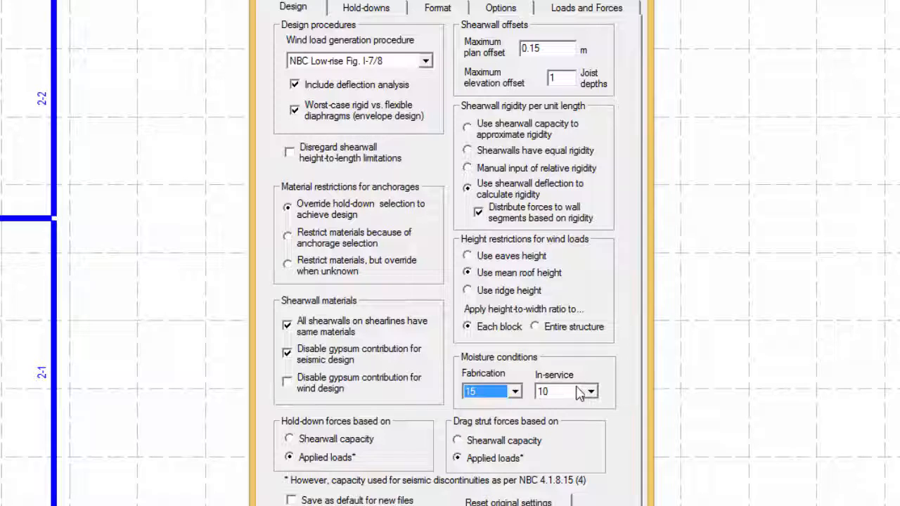
left_click(591, 392)
left_click(591, 394)
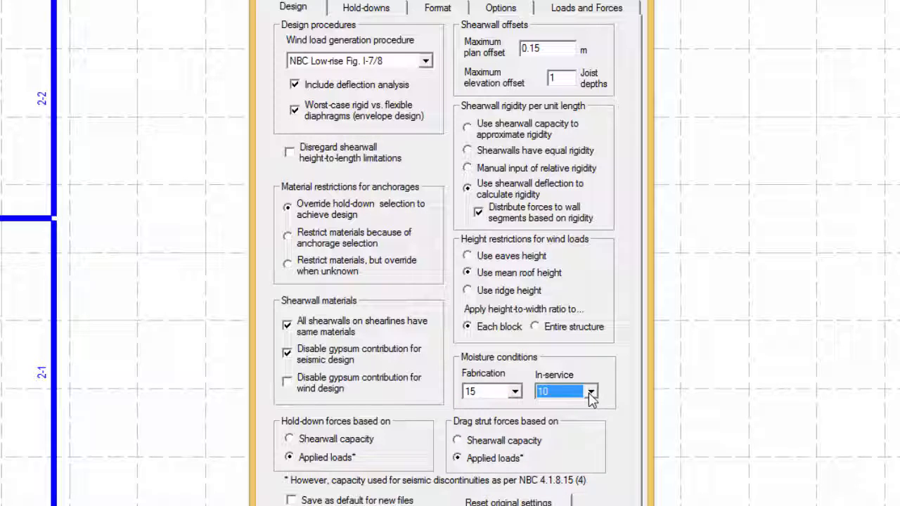